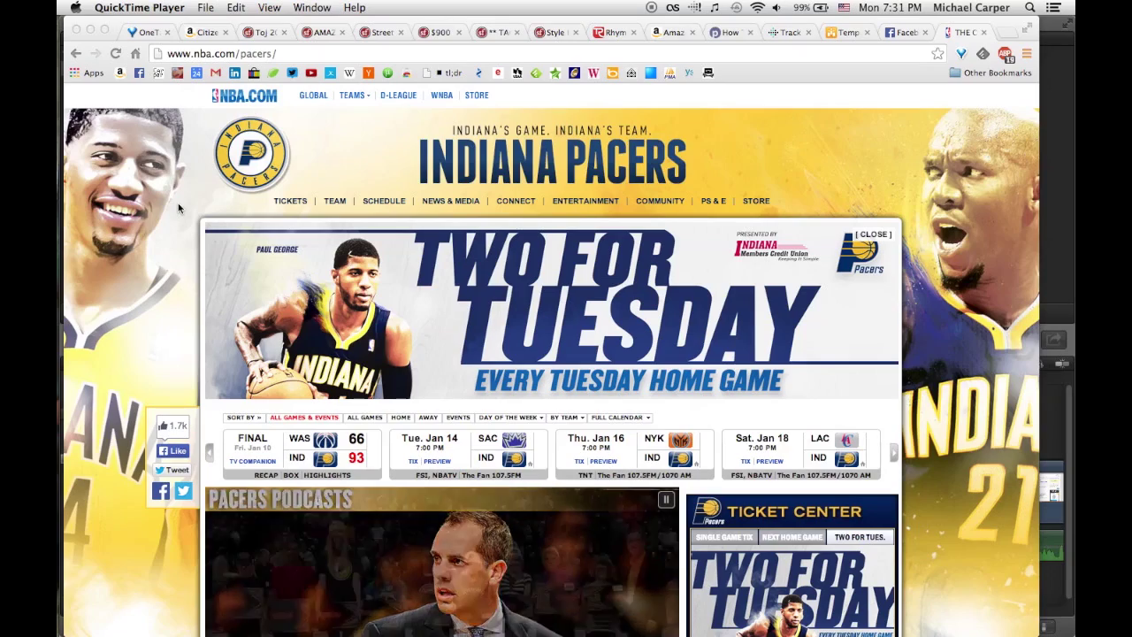
# Step: Scroll down the Pacers page on NBA.com, then switch to the Twitter 'pacers' search results
pyautogui.scroll(-3, 178, 207)
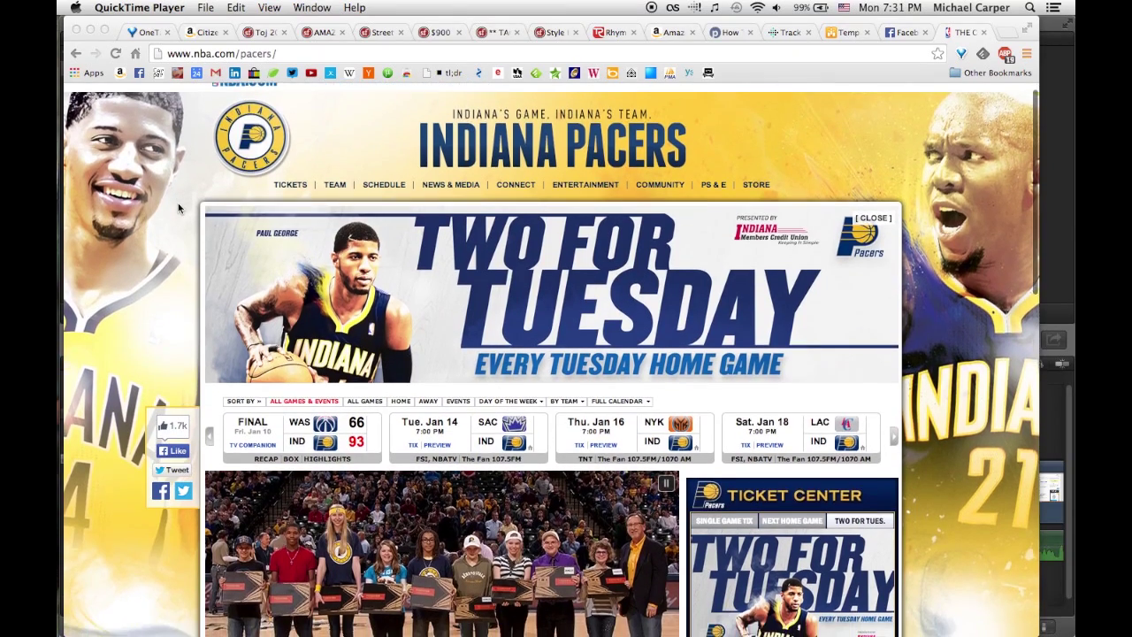
pyautogui.scroll(-7, 177, 208)
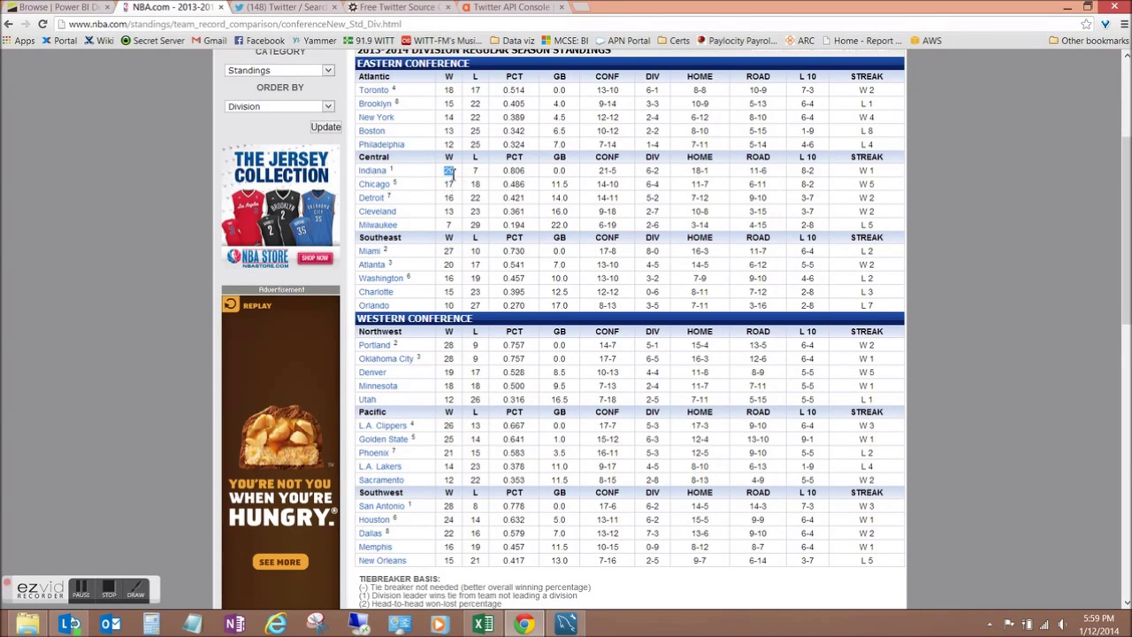
pyautogui.click(283, 7)
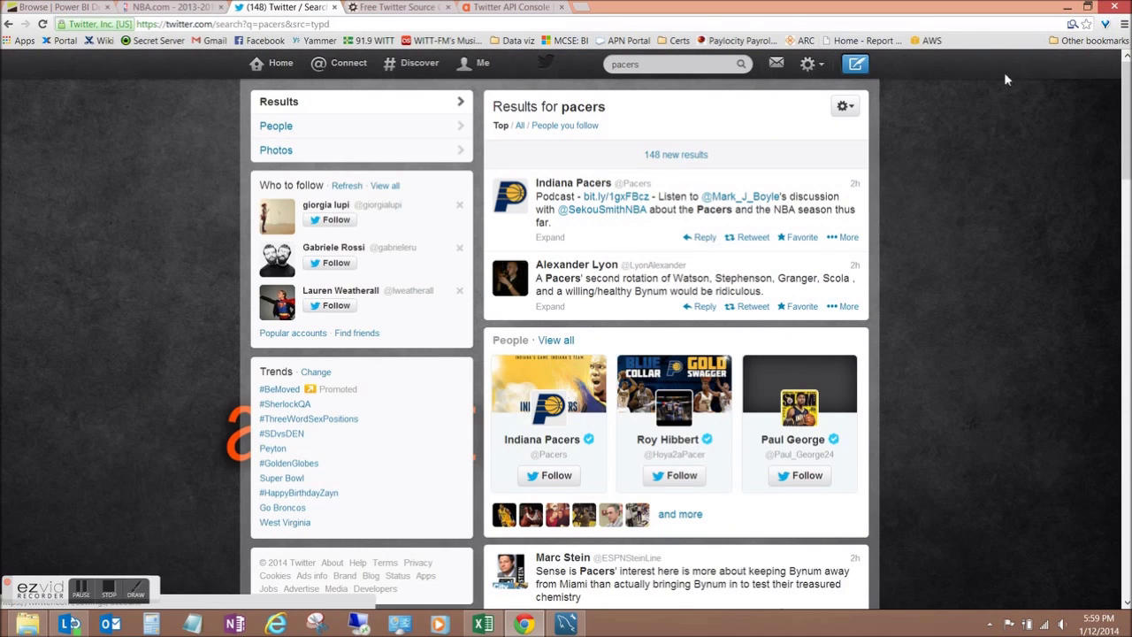
# Step: Scroll through the Twitter 'pacers' results to read tweets about the Pacers' All-Star chances
pyautogui.moveTo(1126, 86); pyautogui.dragTo(1093, 330)
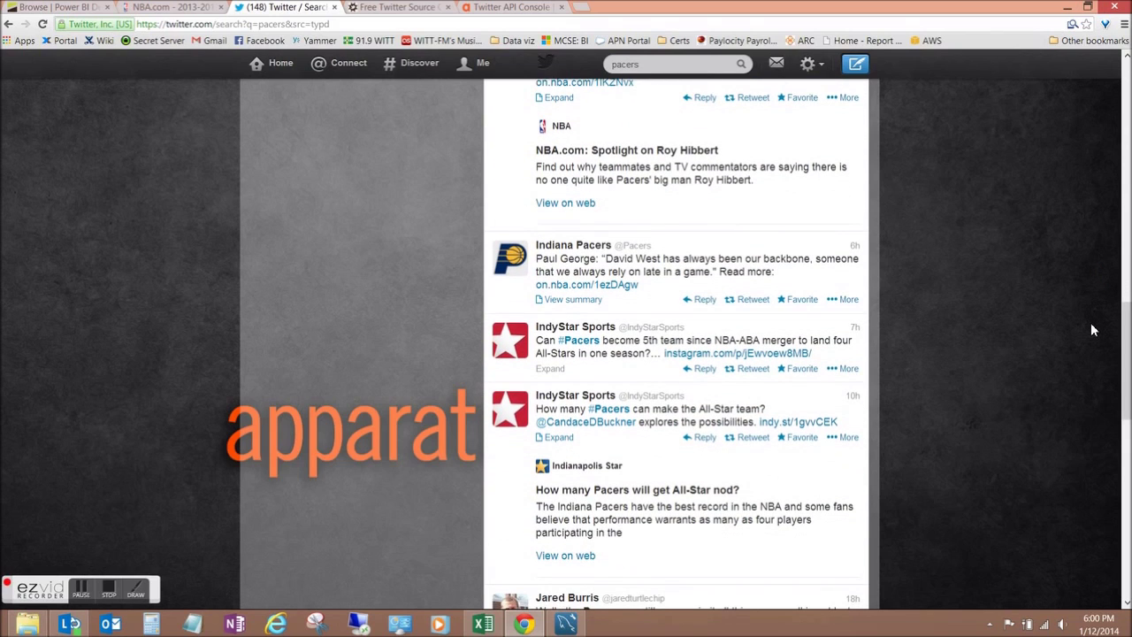
# Step: Open 140dev.com's Twitter Database Server install instructions, then bring up MySQL Workbench with the tweets query
pyautogui.click(395, 8)
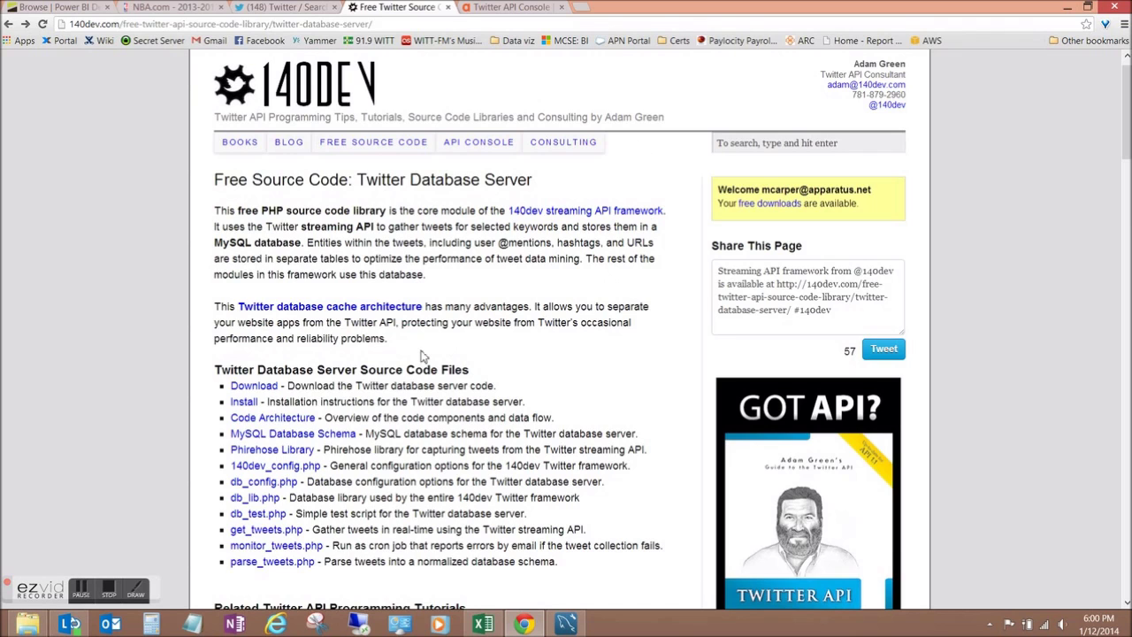
pyautogui.click(242, 403)
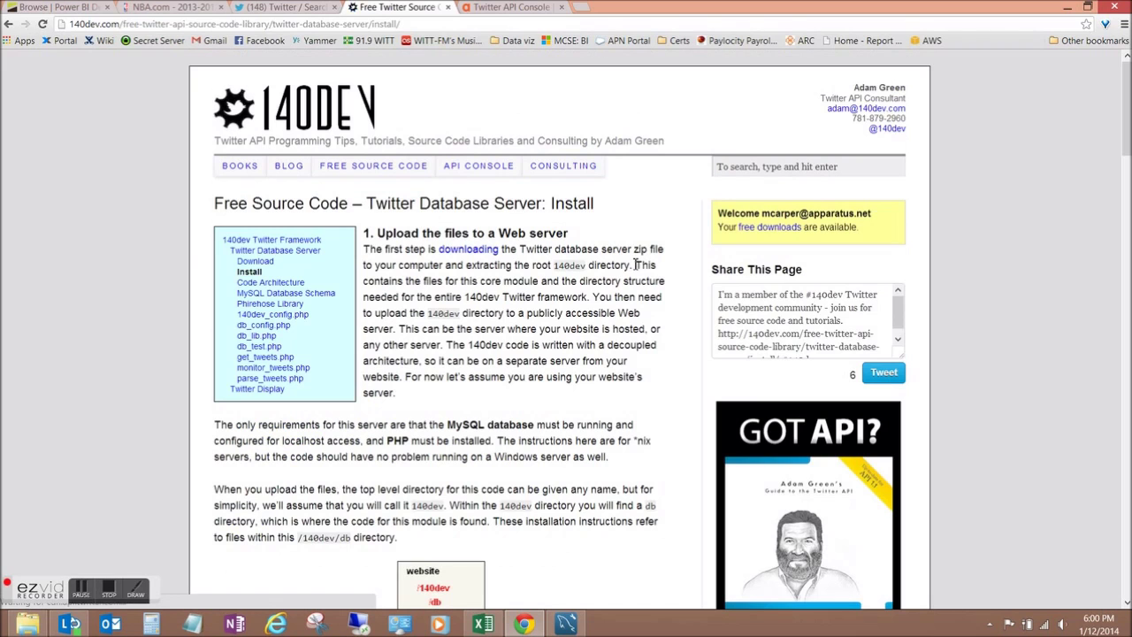
pyautogui.click(566, 623)
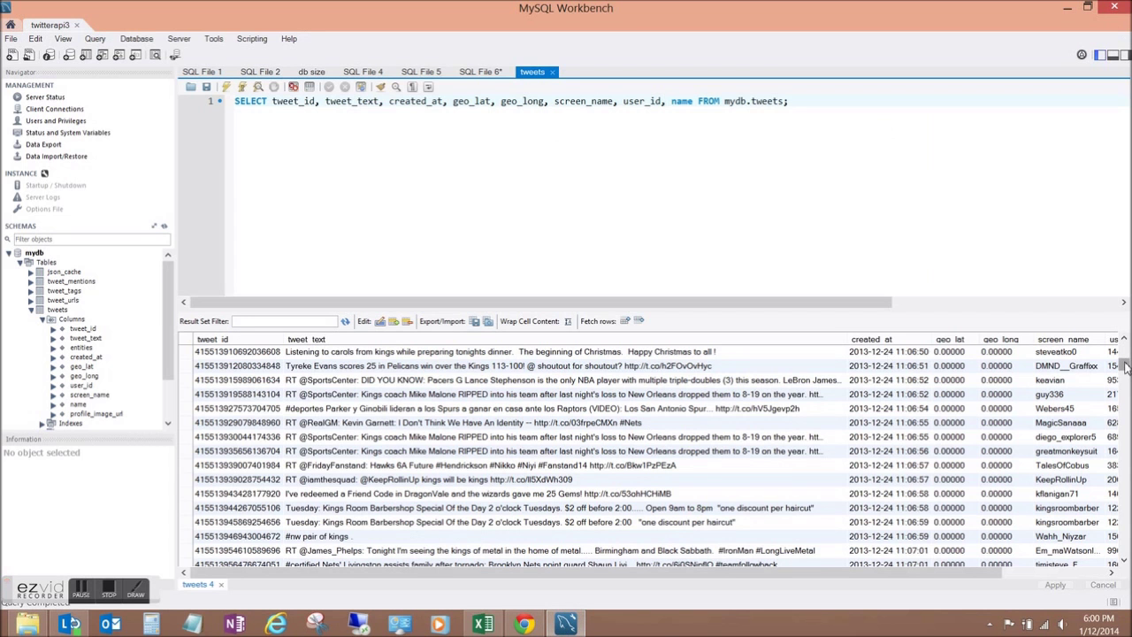
# Step: Scroll the mydb.tweets result grid in MySQL Workbench to review the collected tweets
pyautogui.moveTo(1125, 367); pyautogui.dragTo(1123, 378)
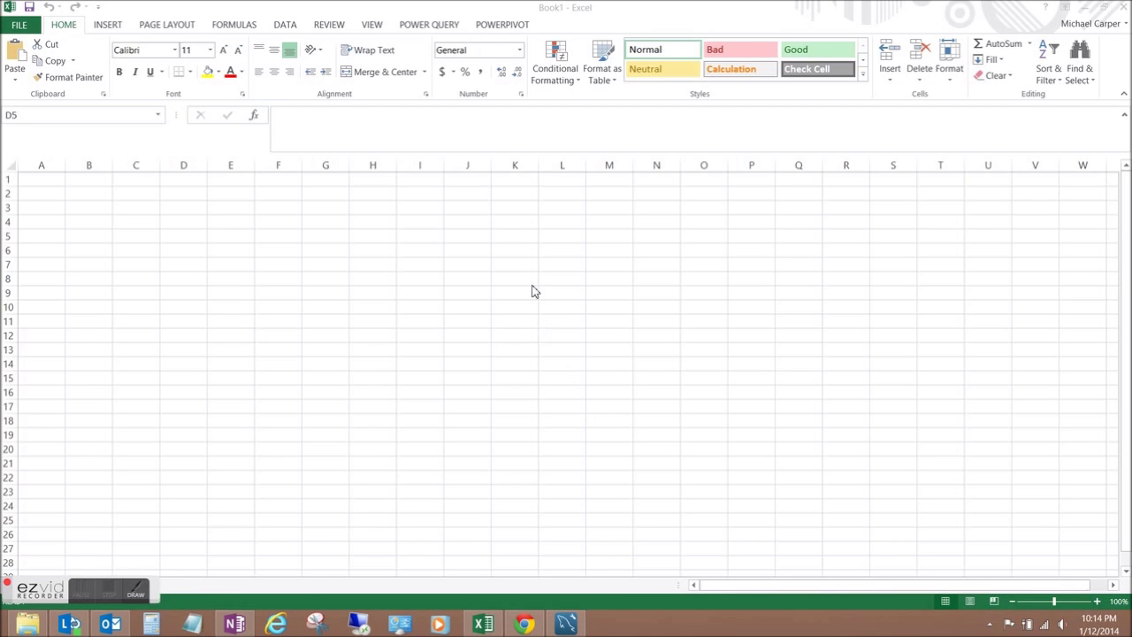
# Step: Connect to MySQL database mydb on localhost and open the mydb.tweets table in the Query Editor
pyautogui.click(432, 28)
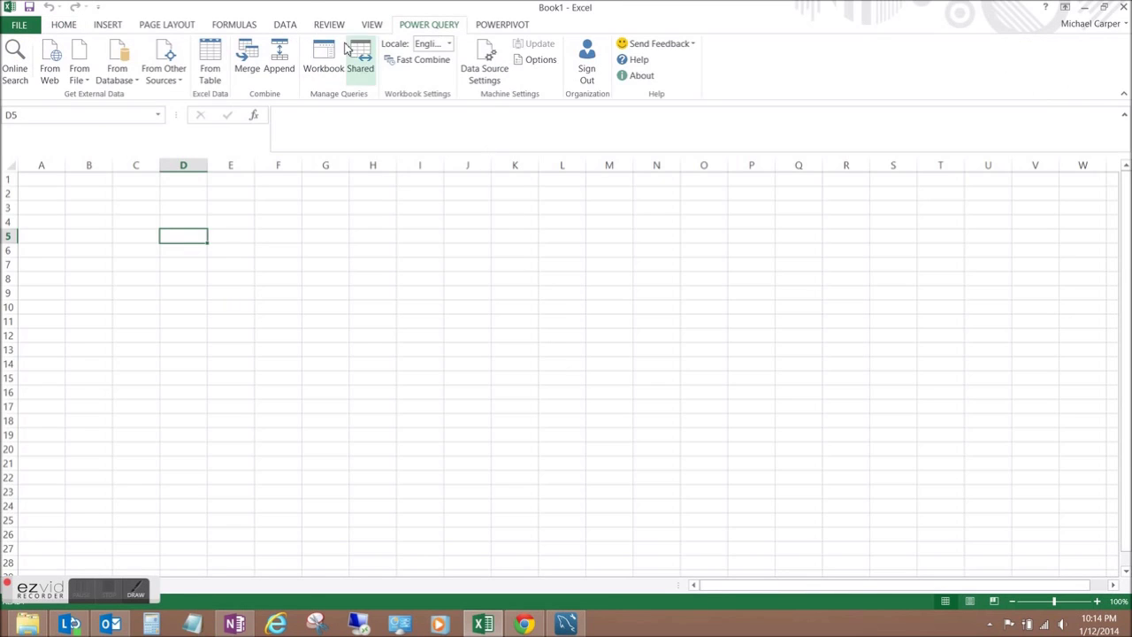
pyautogui.click(118, 71)
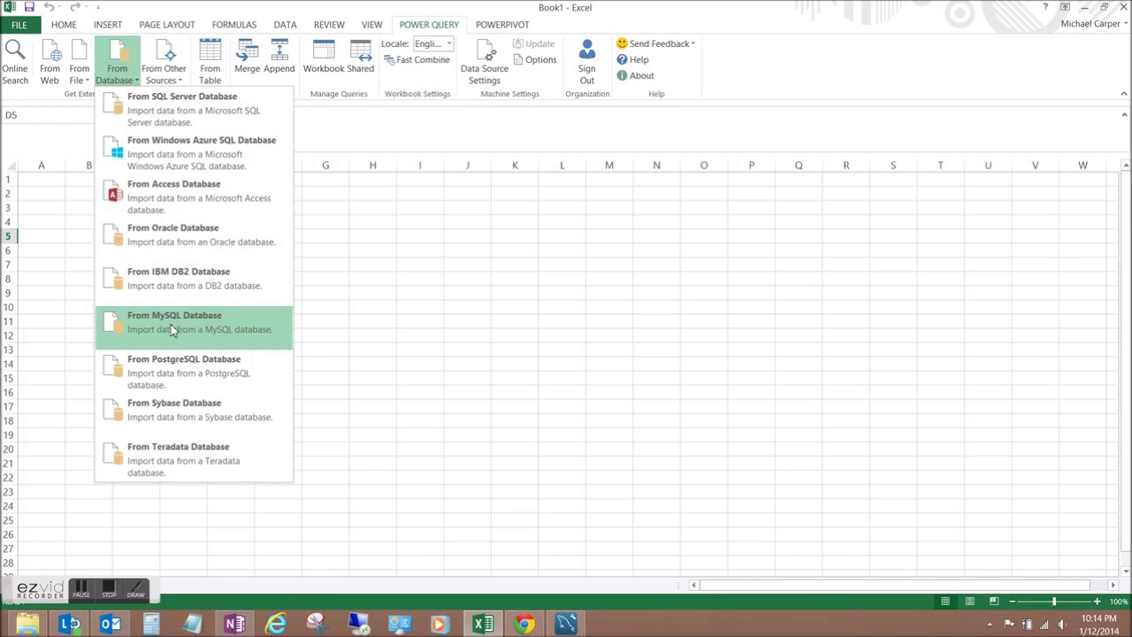
pyautogui.click(172, 325)
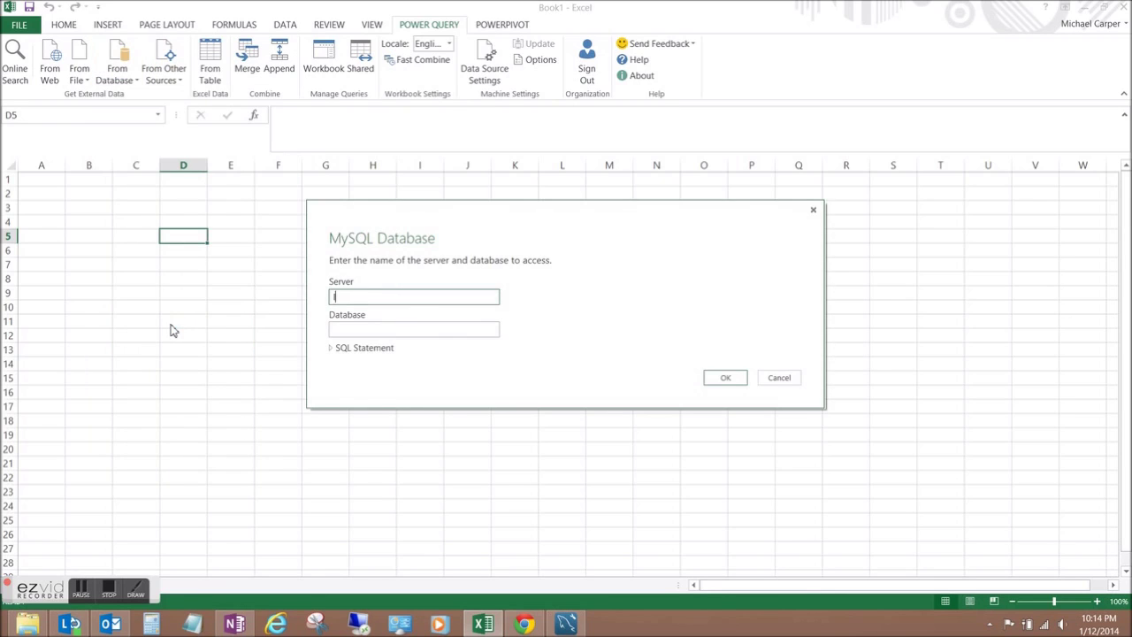
pyautogui.write('localhost')
pyautogui.press('Tab')
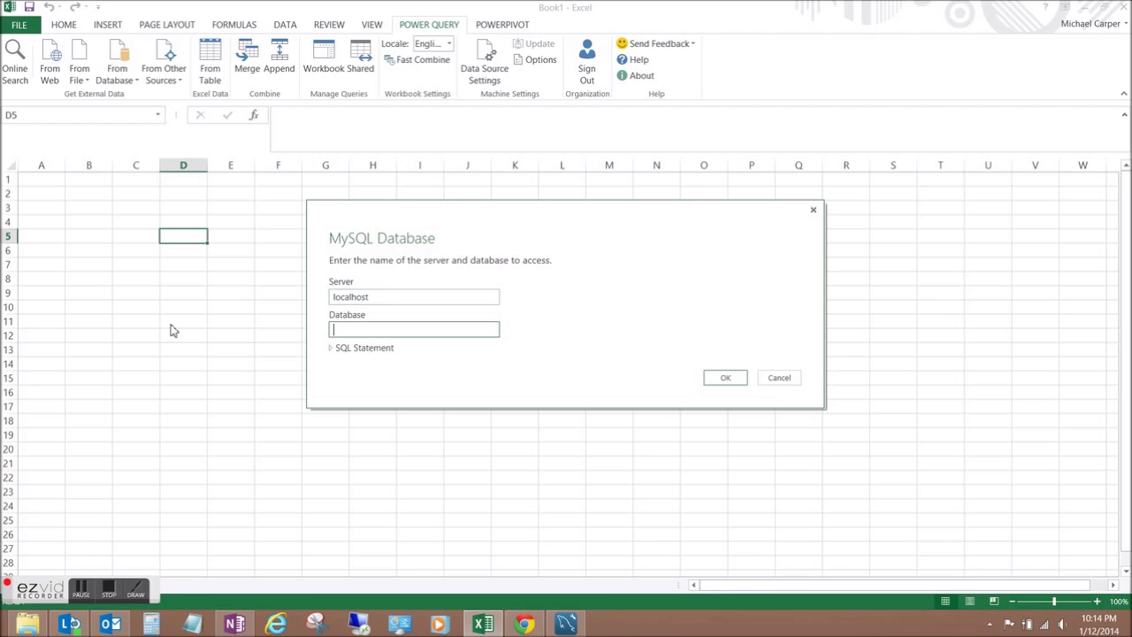
pyautogui.write('mydb')
pyautogui.click(721, 379)
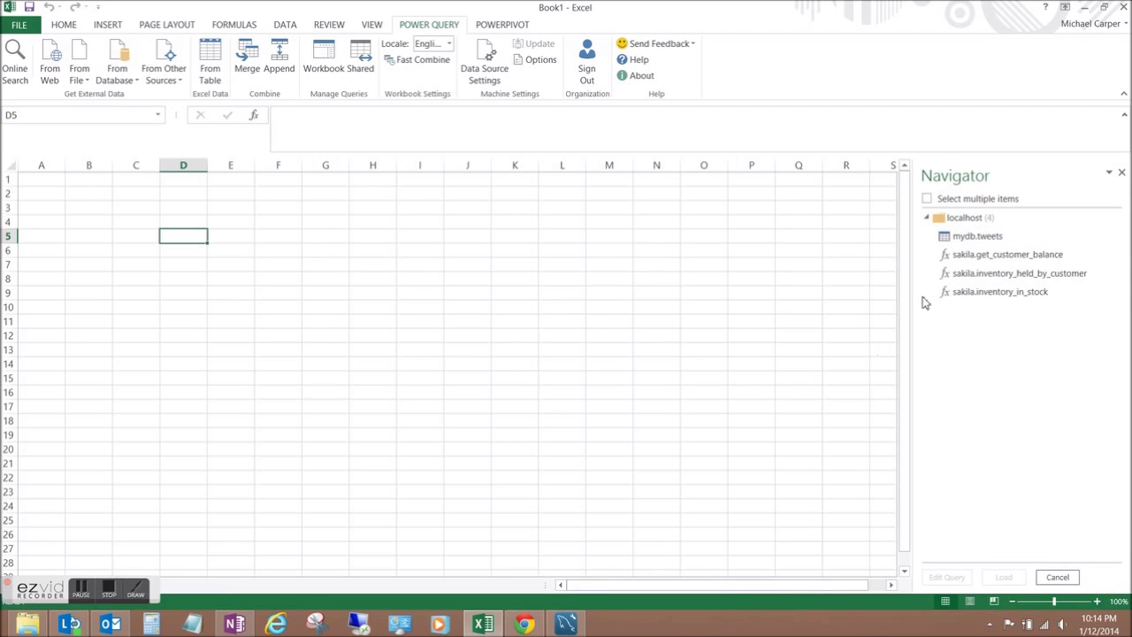
pyautogui.click(1029, 240)
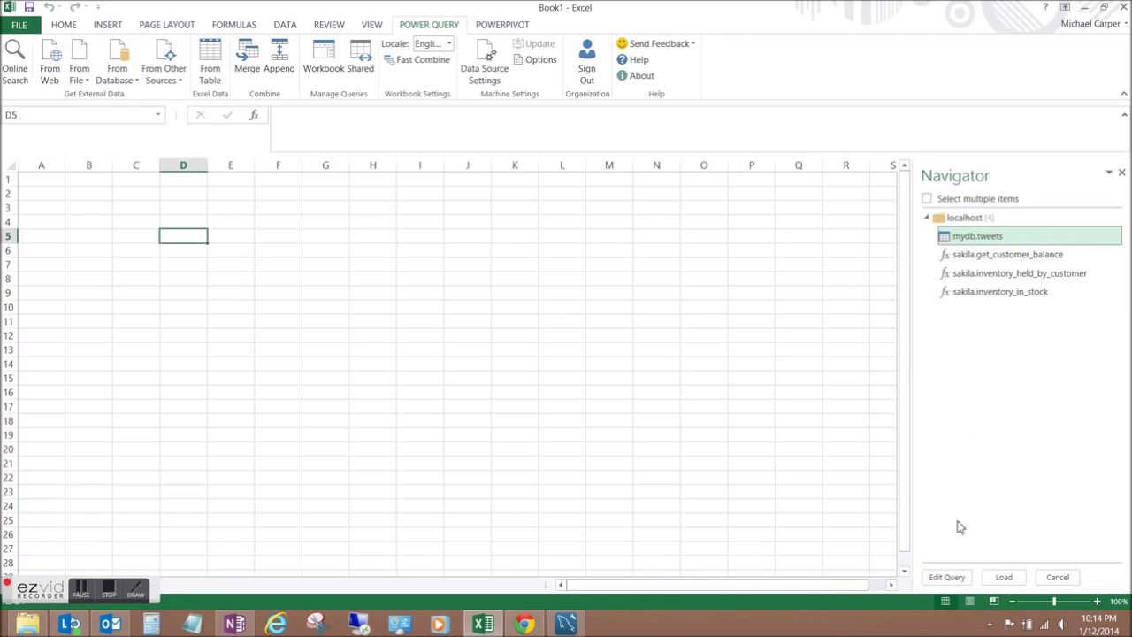
pyautogui.click(945, 578)
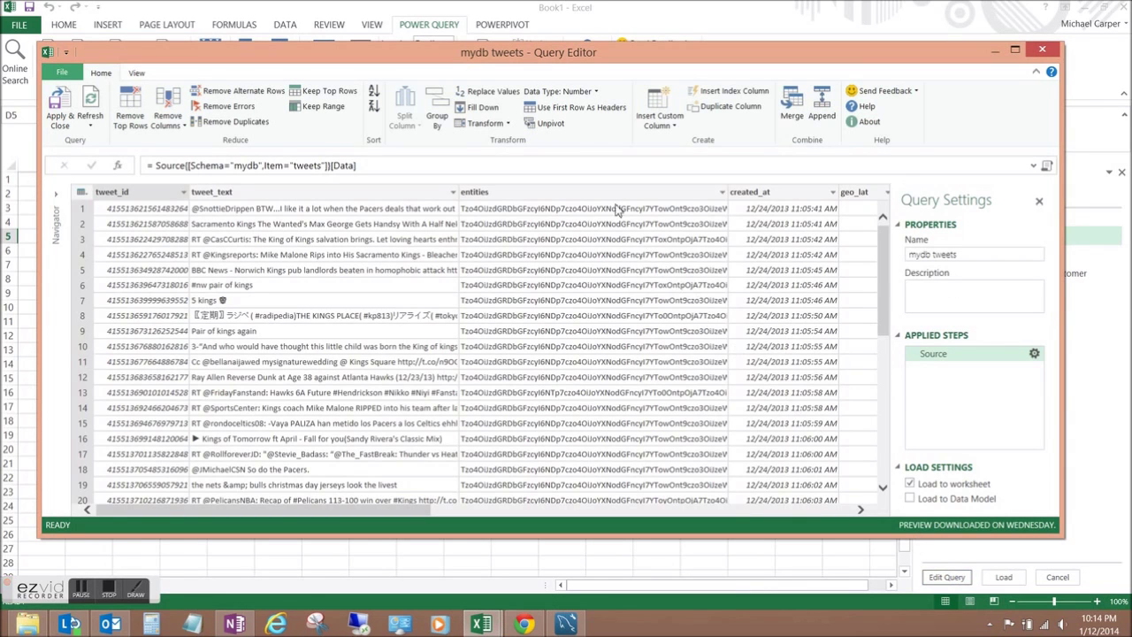
# Step: Remove the entities column and keep only rows whose team_mention_type is single
pyautogui.rightClick(598, 194)
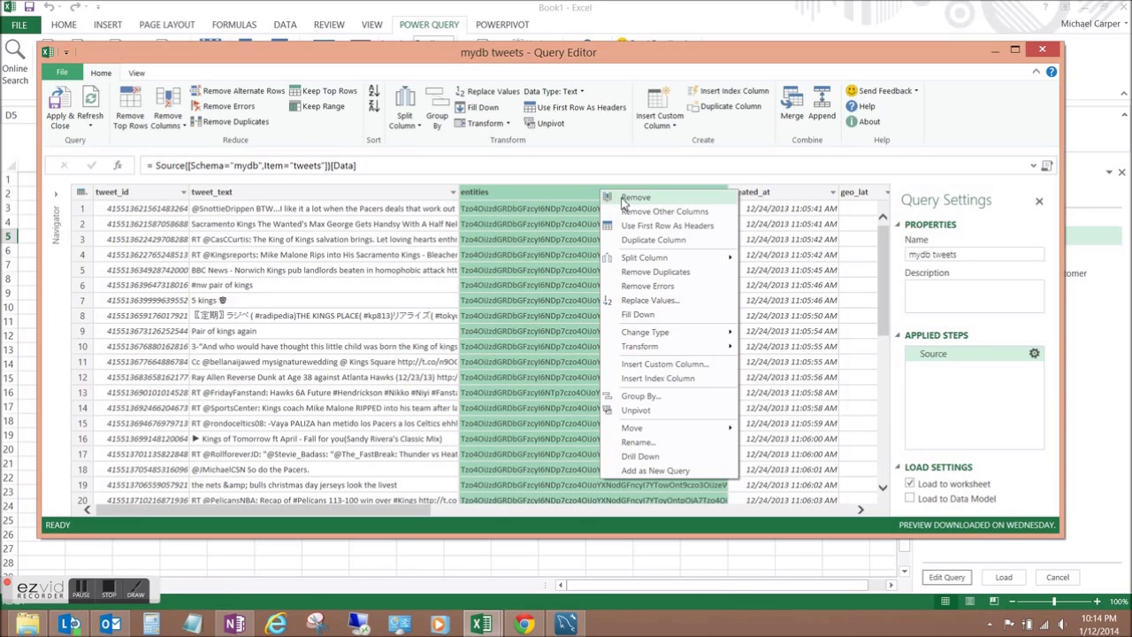
pyautogui.click(625, 200)
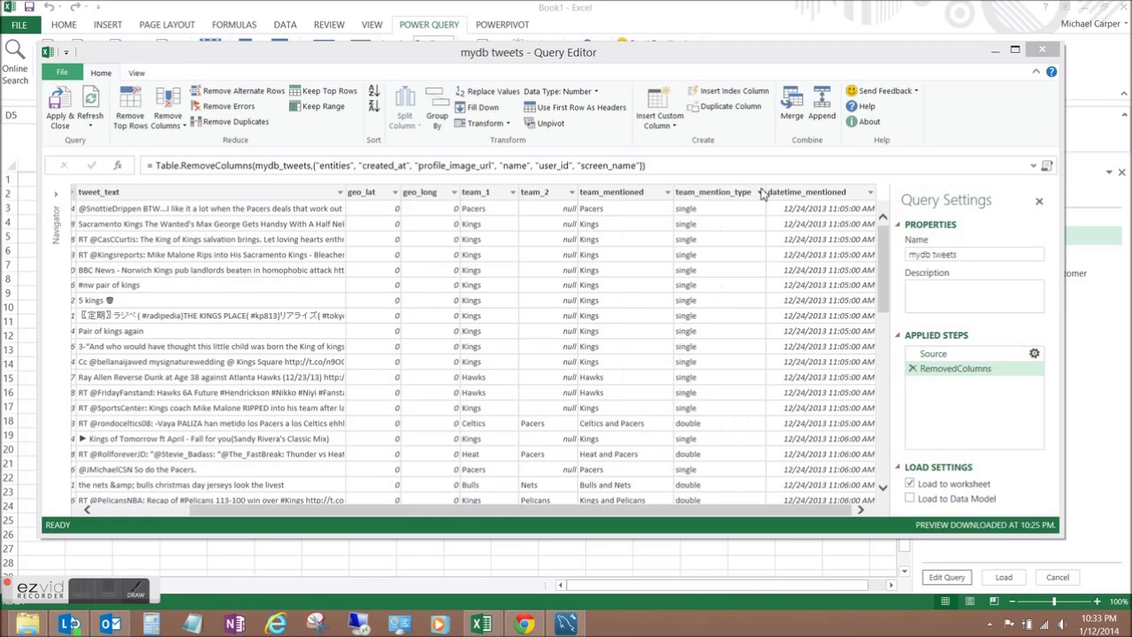
pyautogui.click(760, 192)
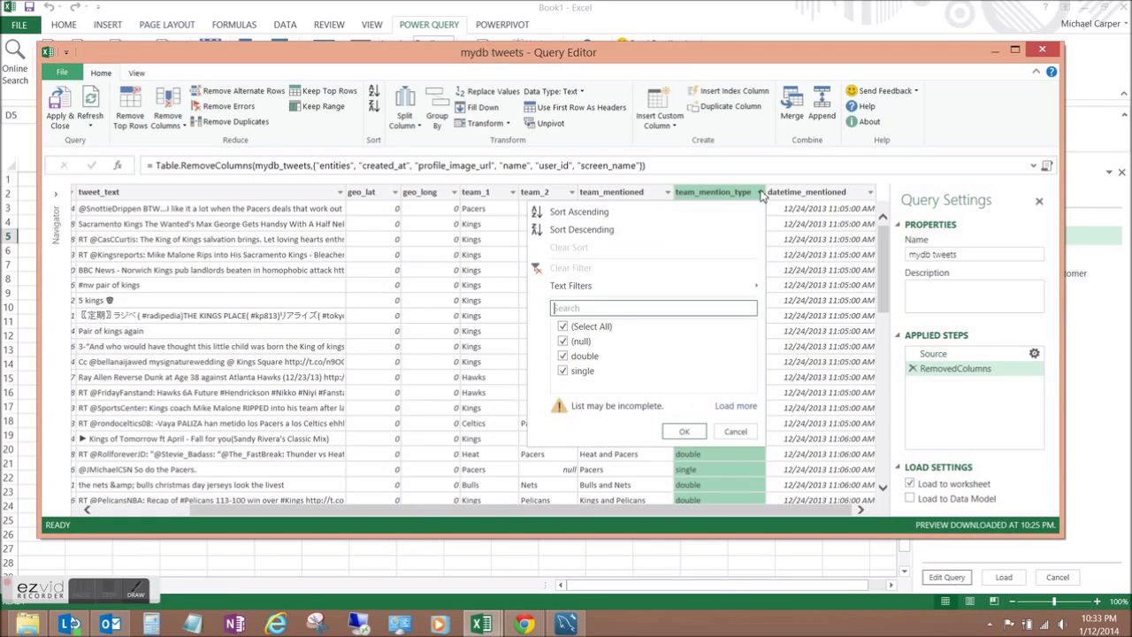
pyautogui.click(562, 341)
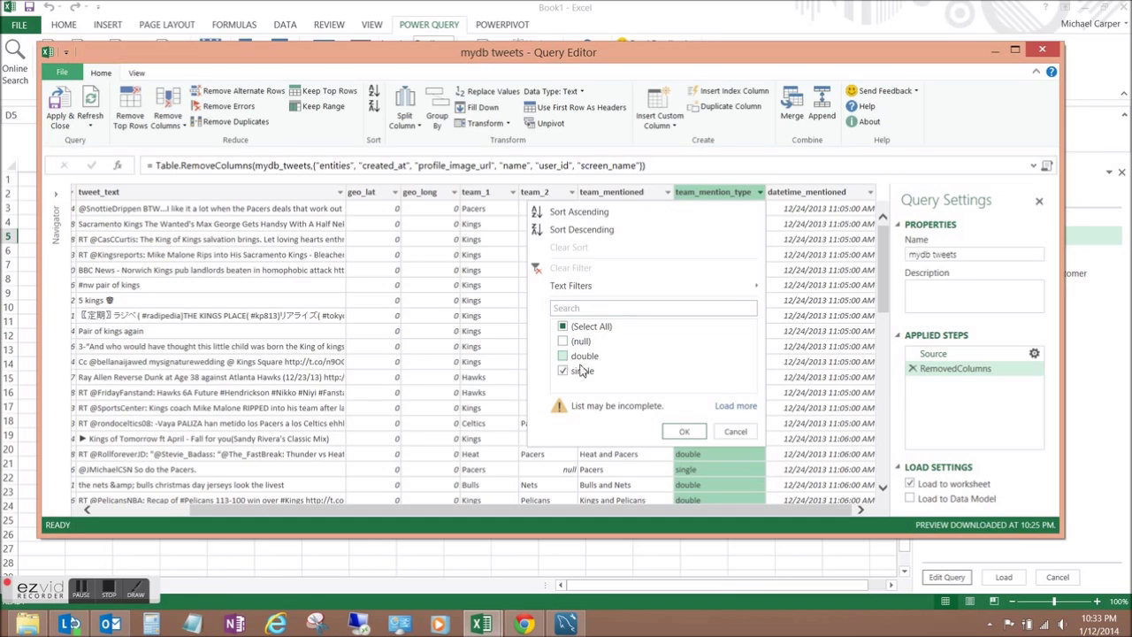
pyautogui.click(684, 431)
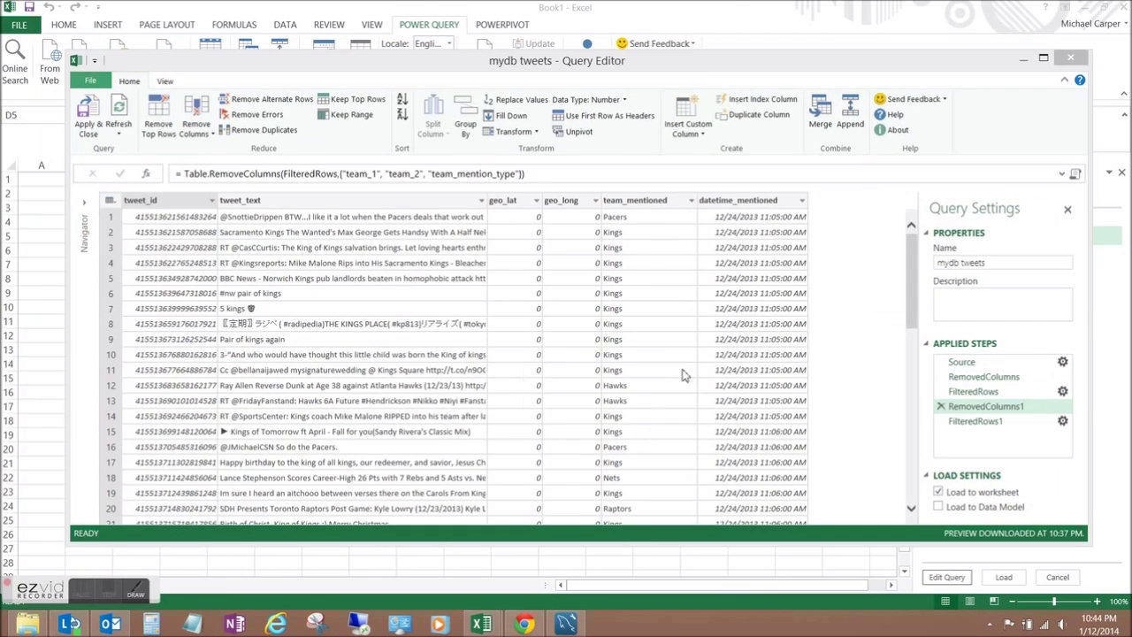
# Step: Filter datetime_mentioned between 12/28/2013 12:30:00 PM and 12/31/2013 01:30:00 PM
pyautogui.click(803, 200)
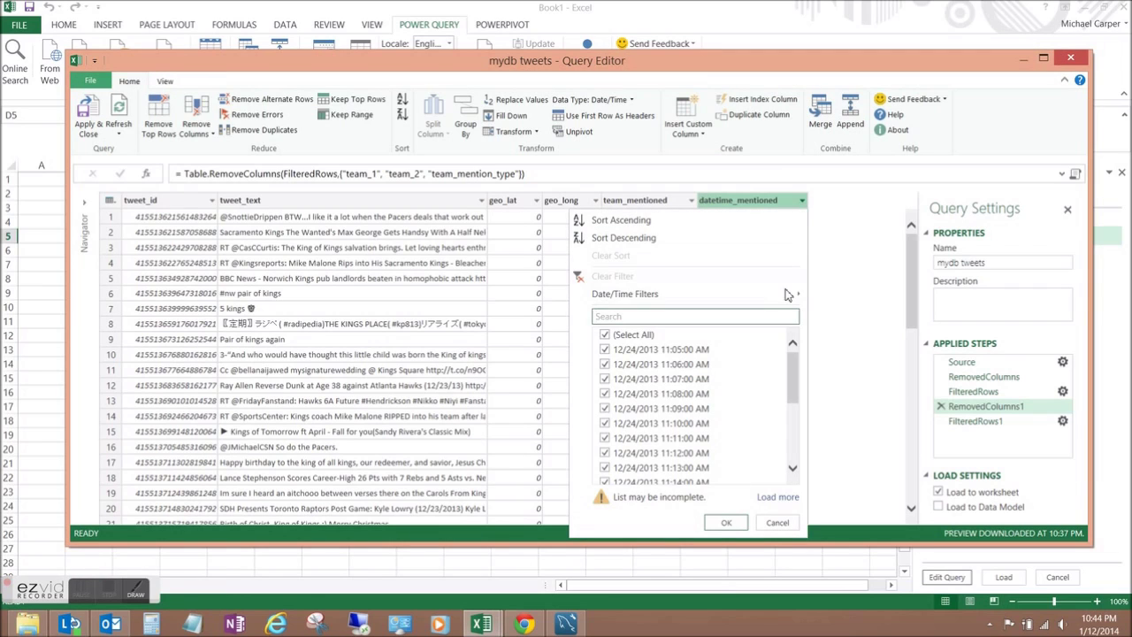
pyautogui.moveTo(787, 294)
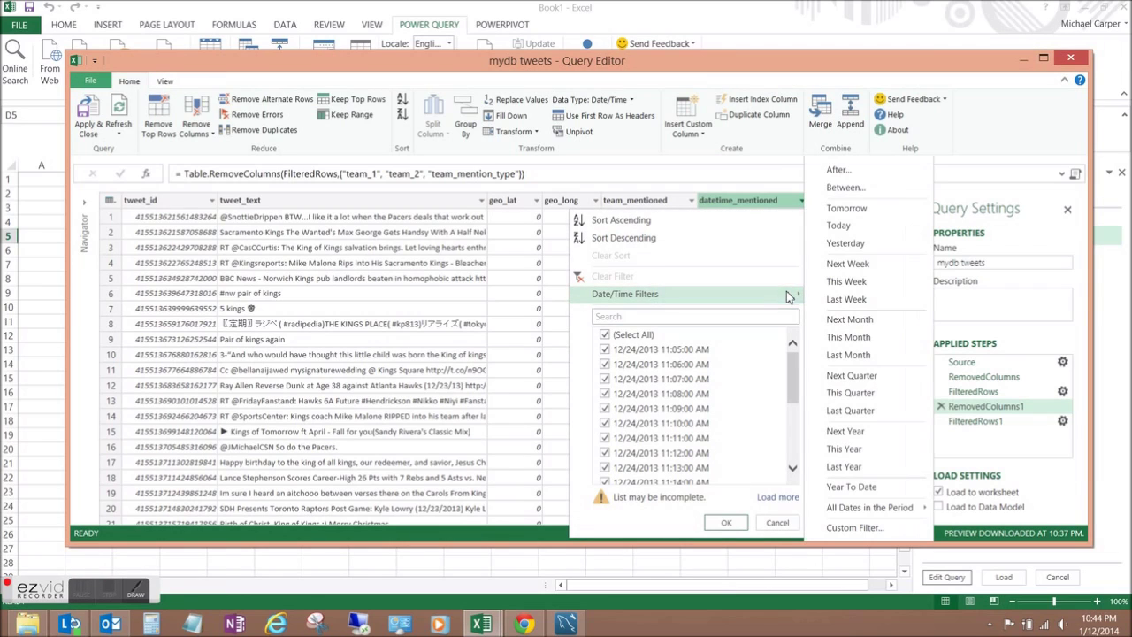
pyautogui.click(835, 188)
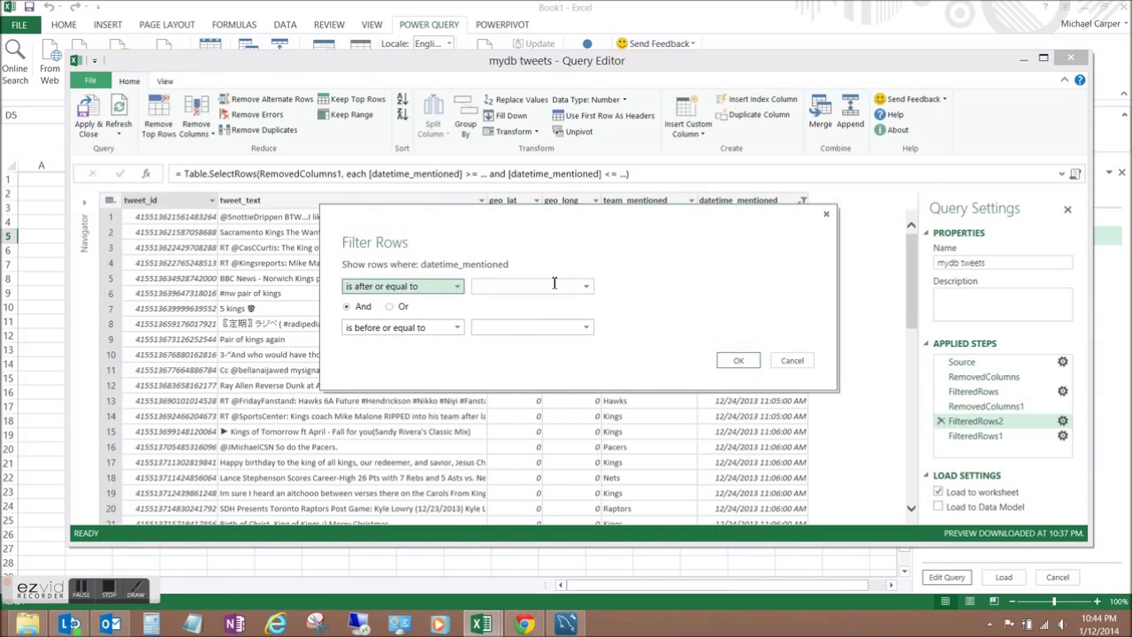
pyautogui.click(554, 283)
pyautogui.write('12/28/2013 12:30:00 PM')
pyautogui.click(565, 328)
pyautogui.write('12/31/2013 01:30:00 PM')
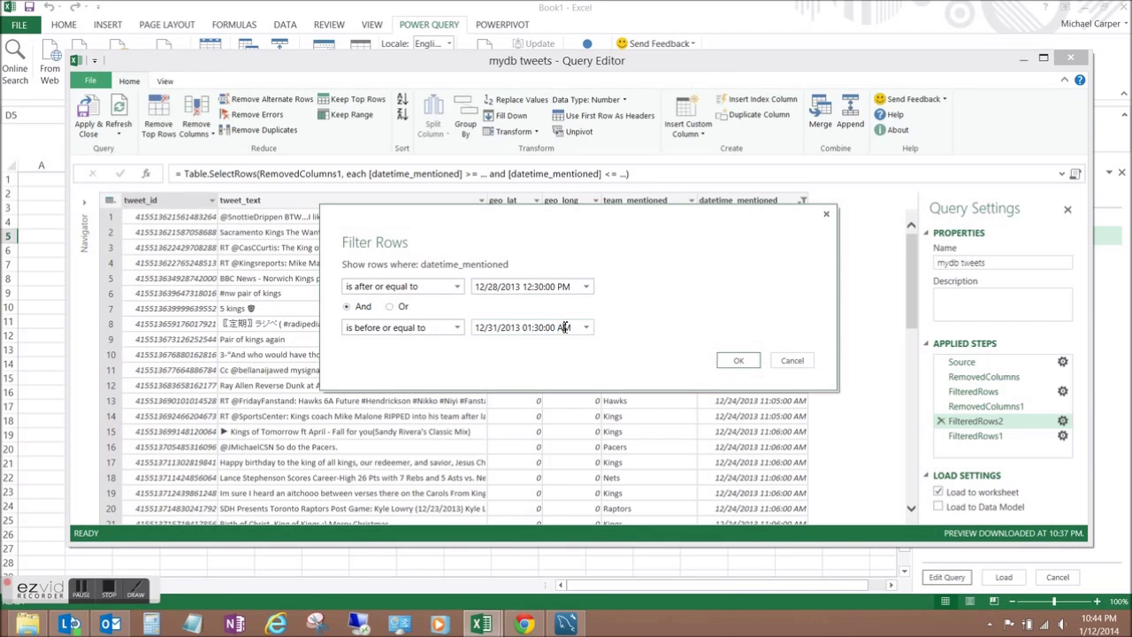
pyautogui.click(739, 359)
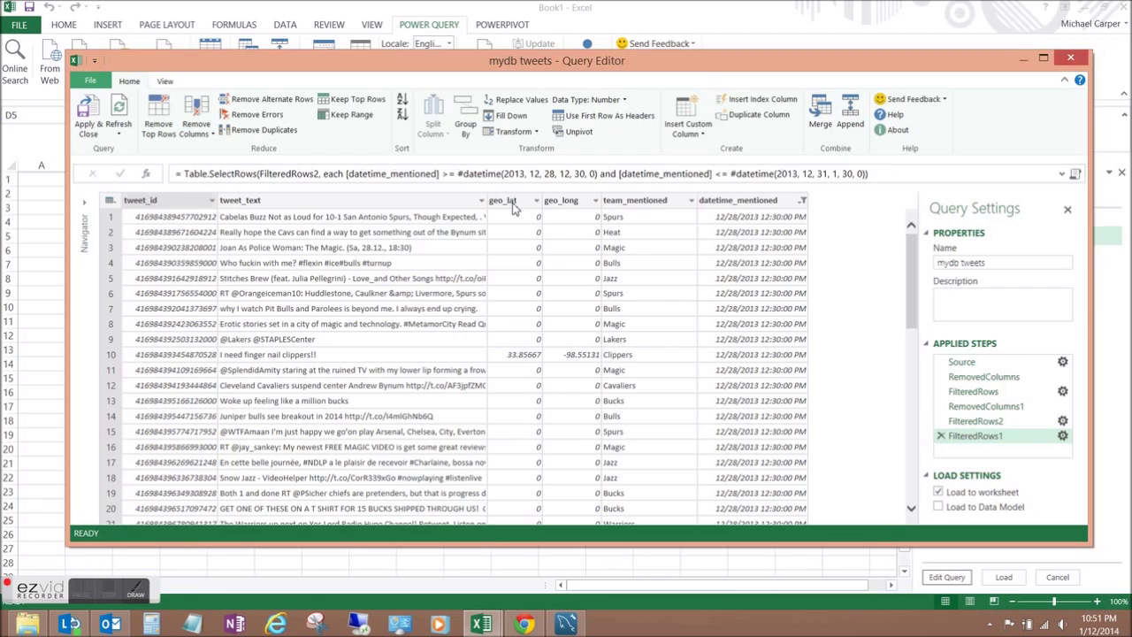
pyautogui.rightClick(511, 201)
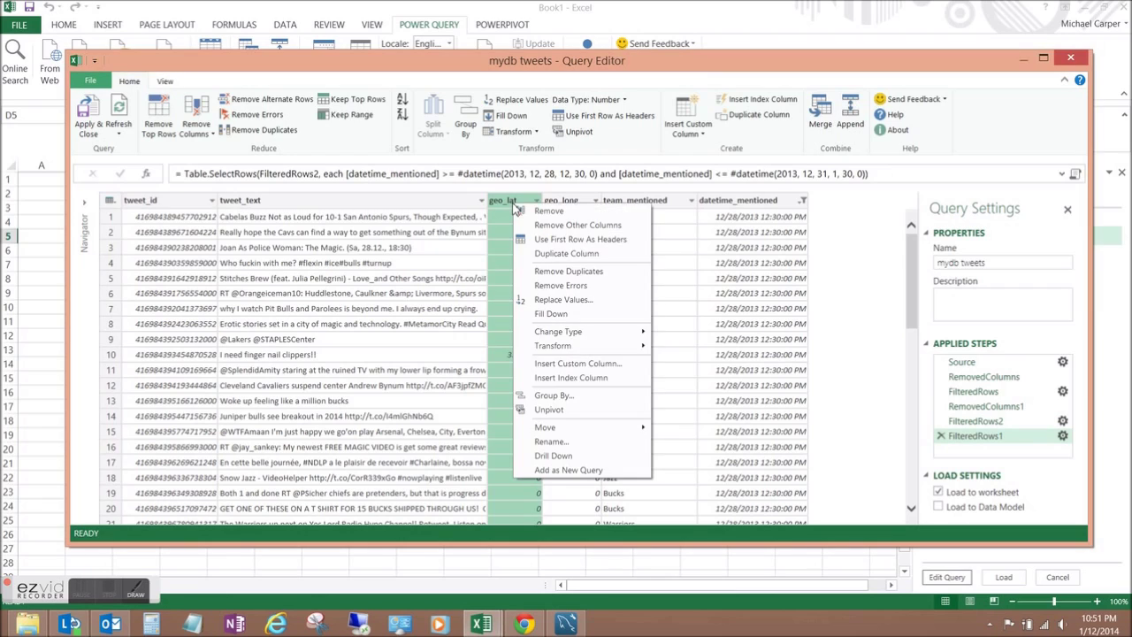
# Step: Rename geo_lat to Latitude, disable worksheet loading, and apply the query into the Data Model
pyautogui.click(547, 441)
pyautogui.write('Latitu')
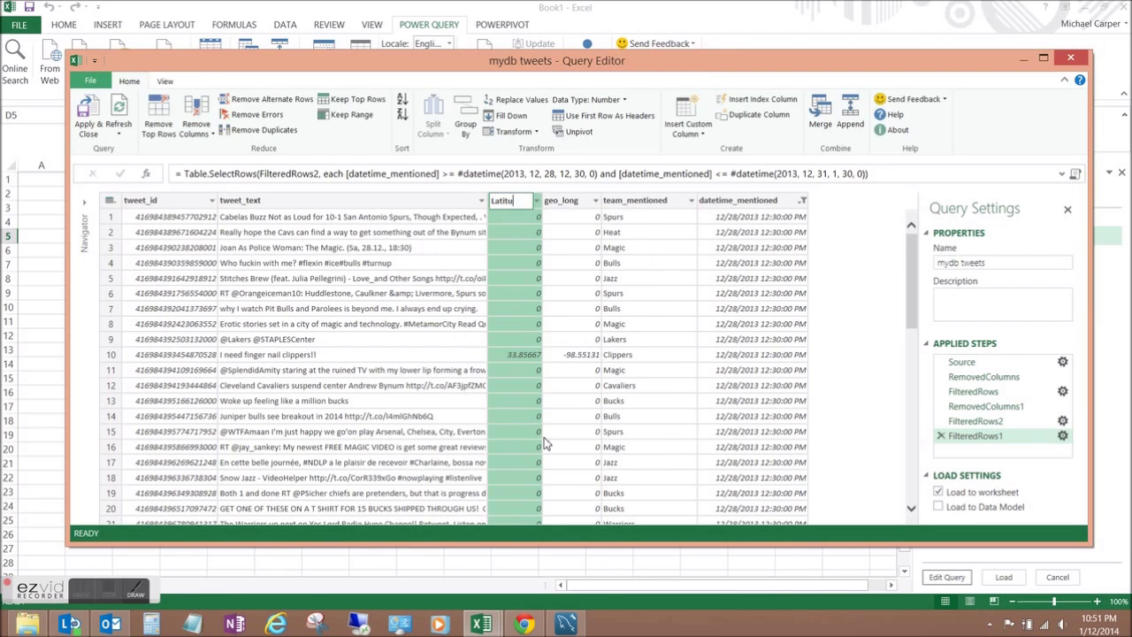
pyautogui.write('de')
pyautogui.press('Return')
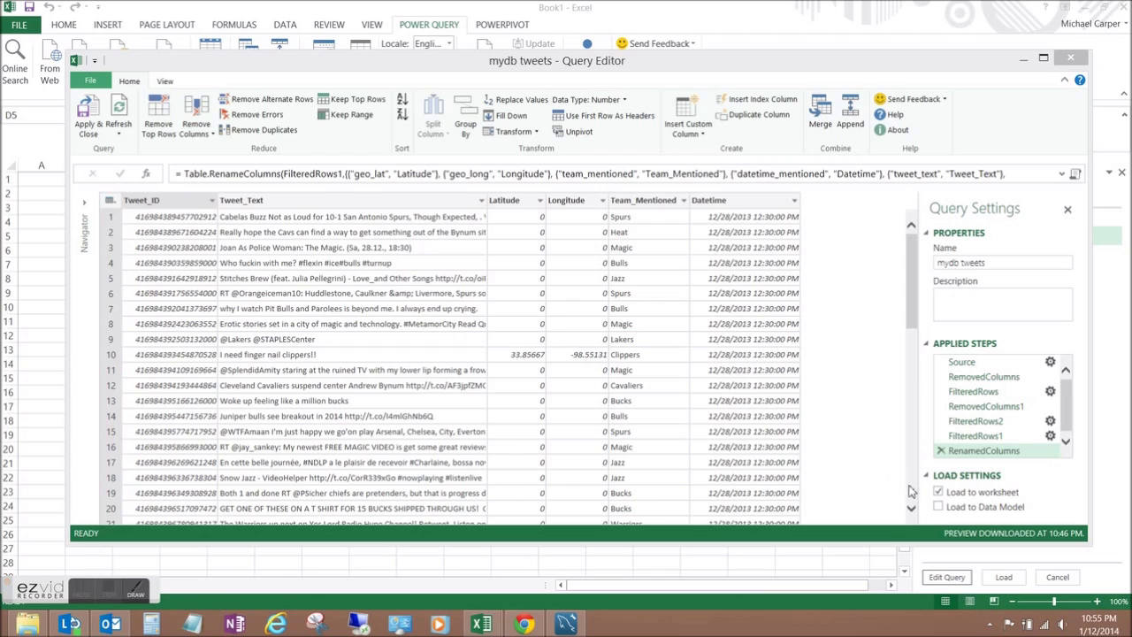
pyautogui.click(939, 493)
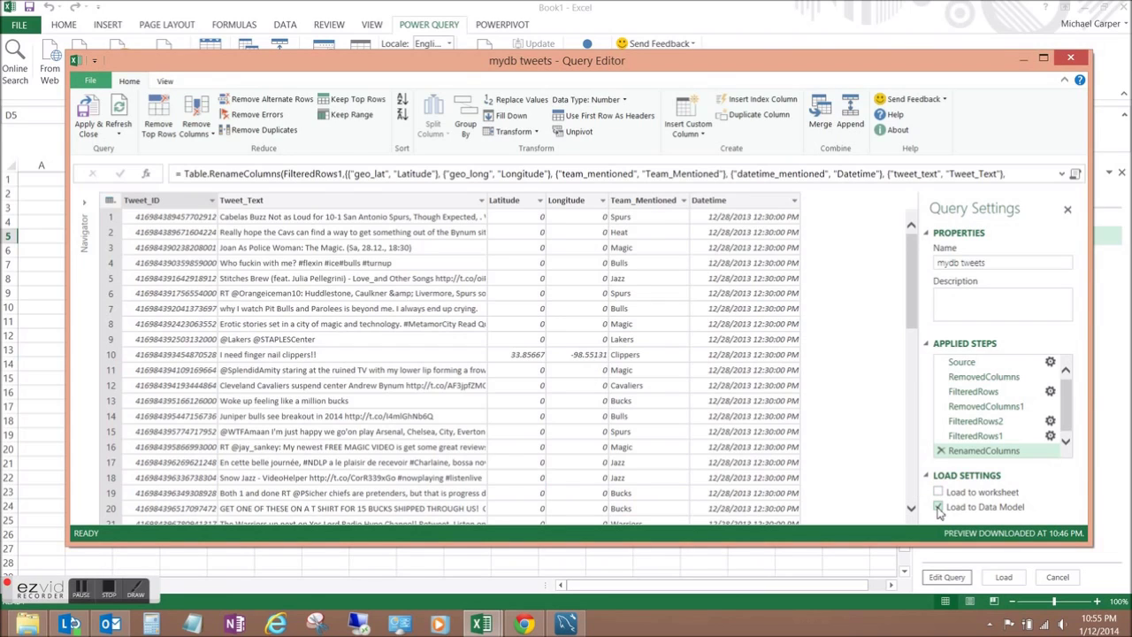
pyautogui.click(89, 123)
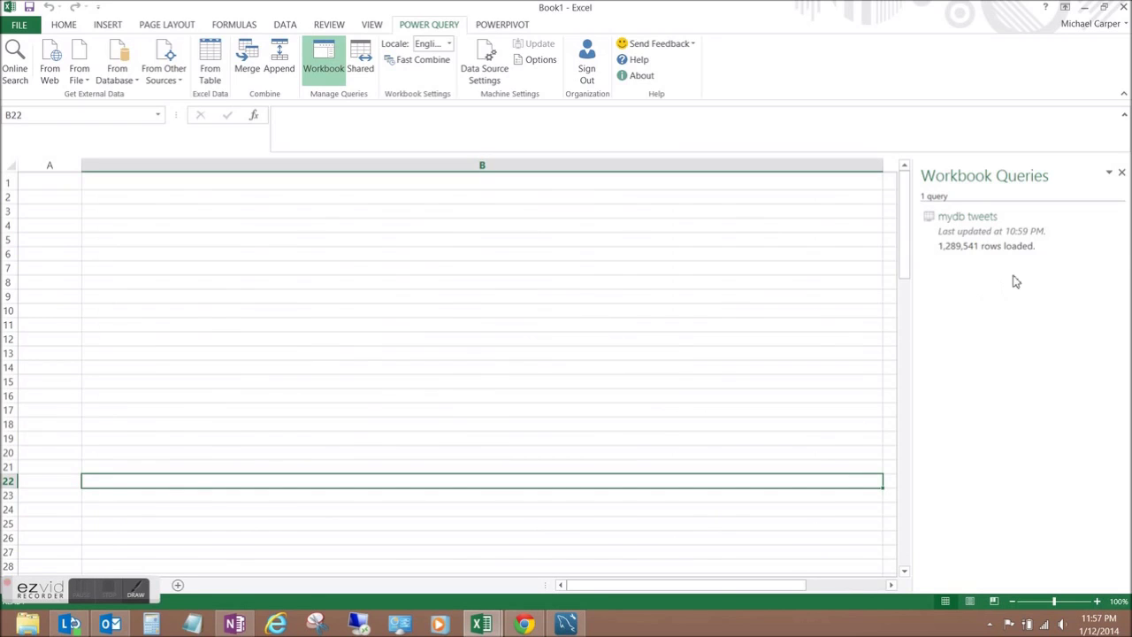
# Step: Share a copy of the mydb tweets query with everyone in the enterprise, described as NBA tweets
pyautogui.rightClick(1078, 255)
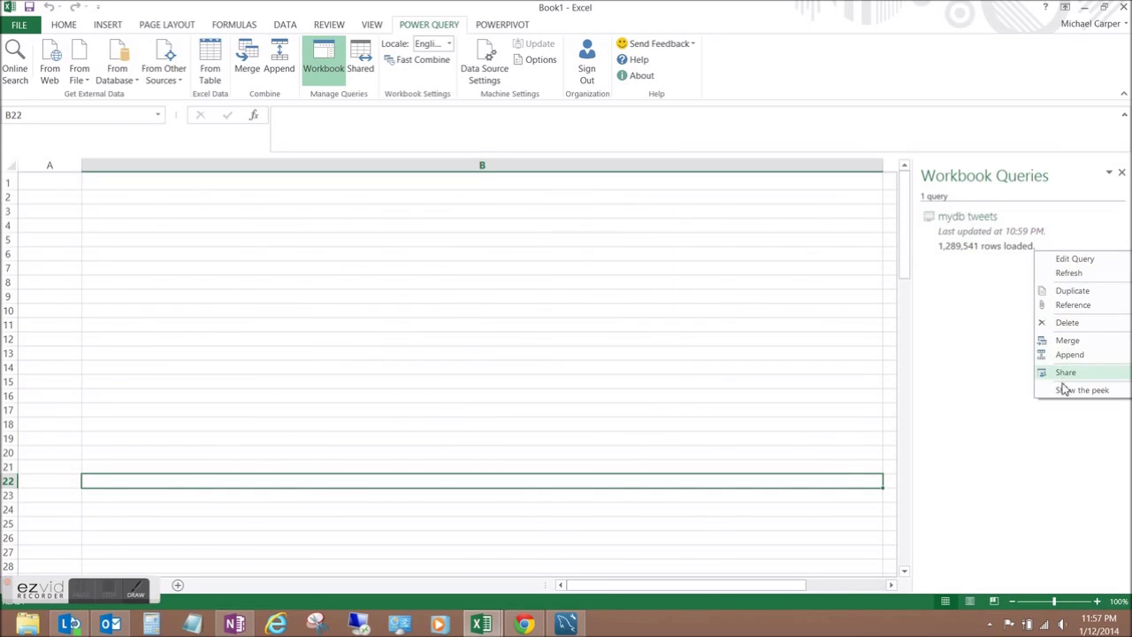
pyautogui.press('Escape')
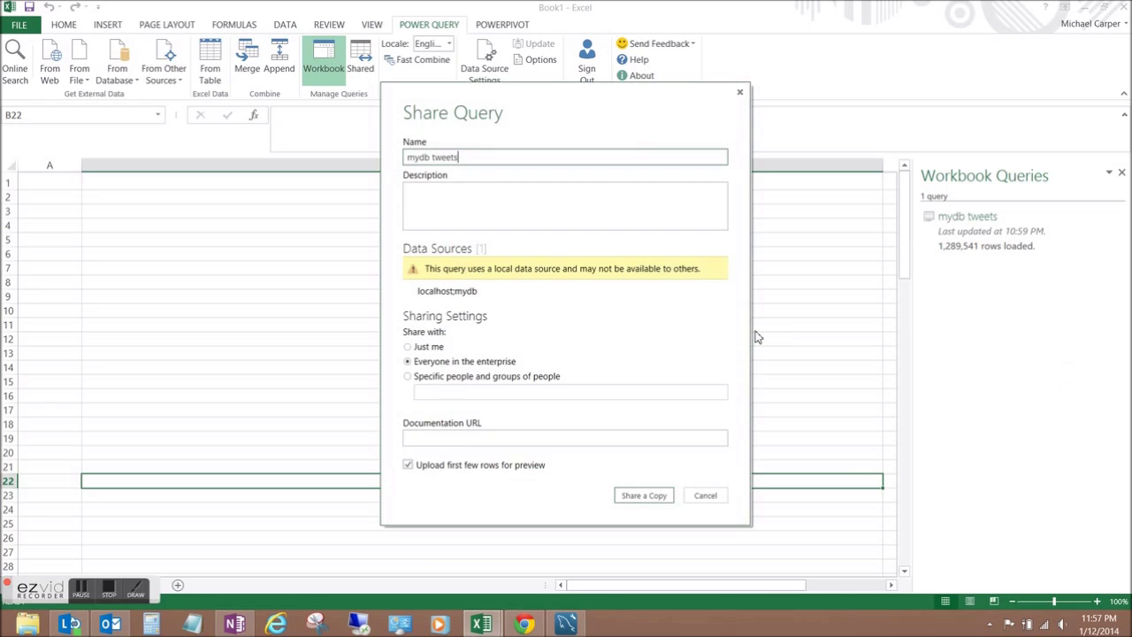
pyautogui.click(523, 221)
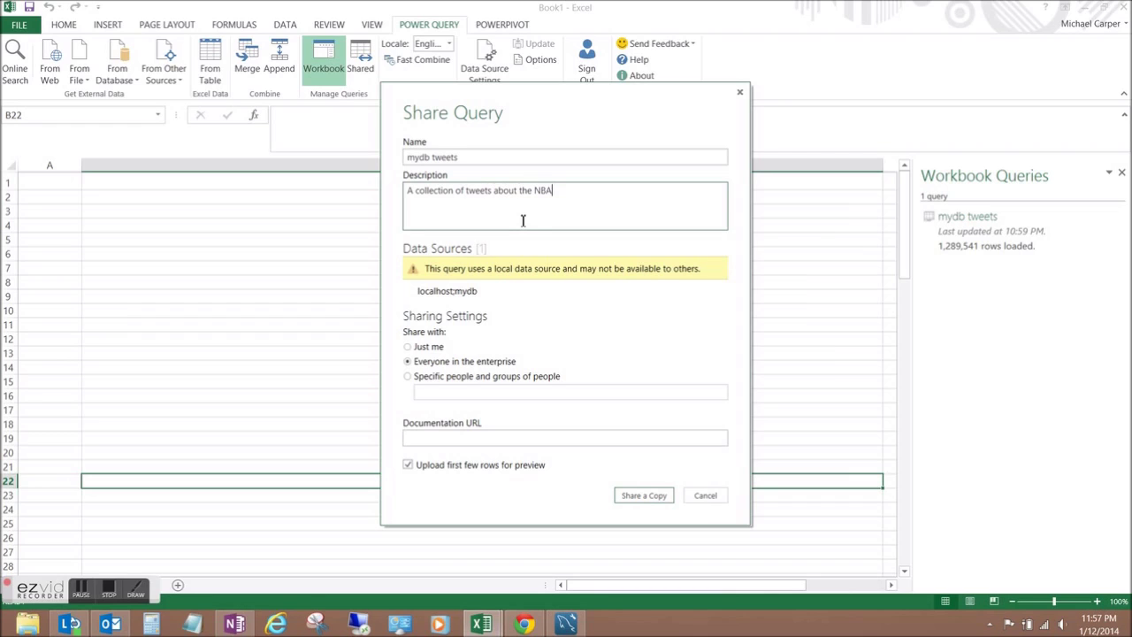
pyautogui.click(644, 498)
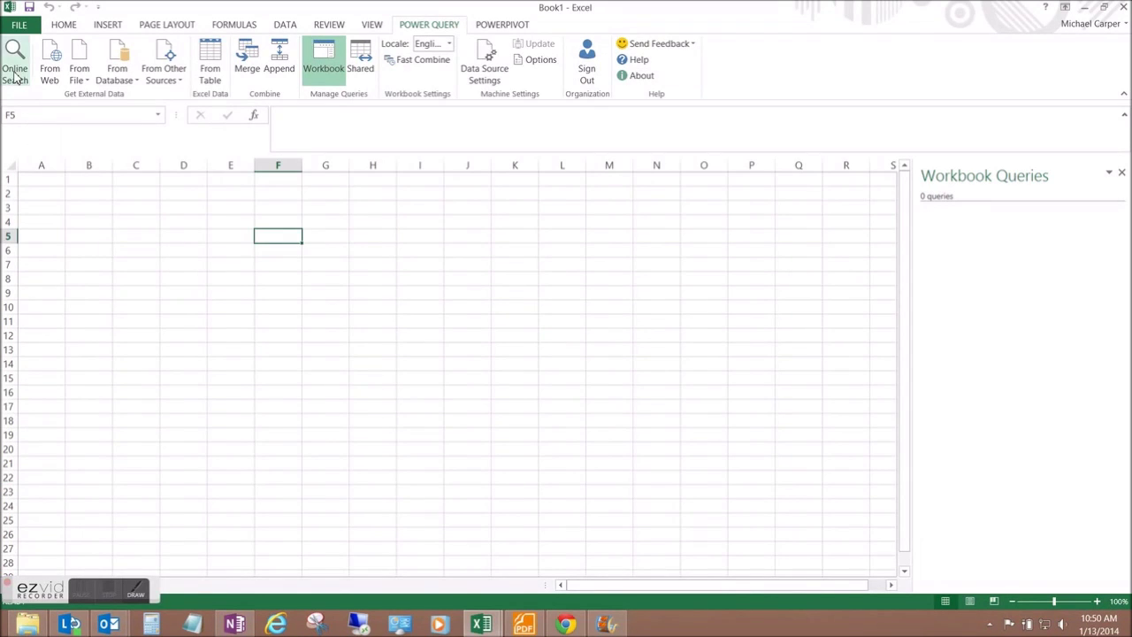
# Step: Find the shared mydb tweets query via Online Search and load it to the Data Model, not the worksheet
pyautogui.click(14, 75)
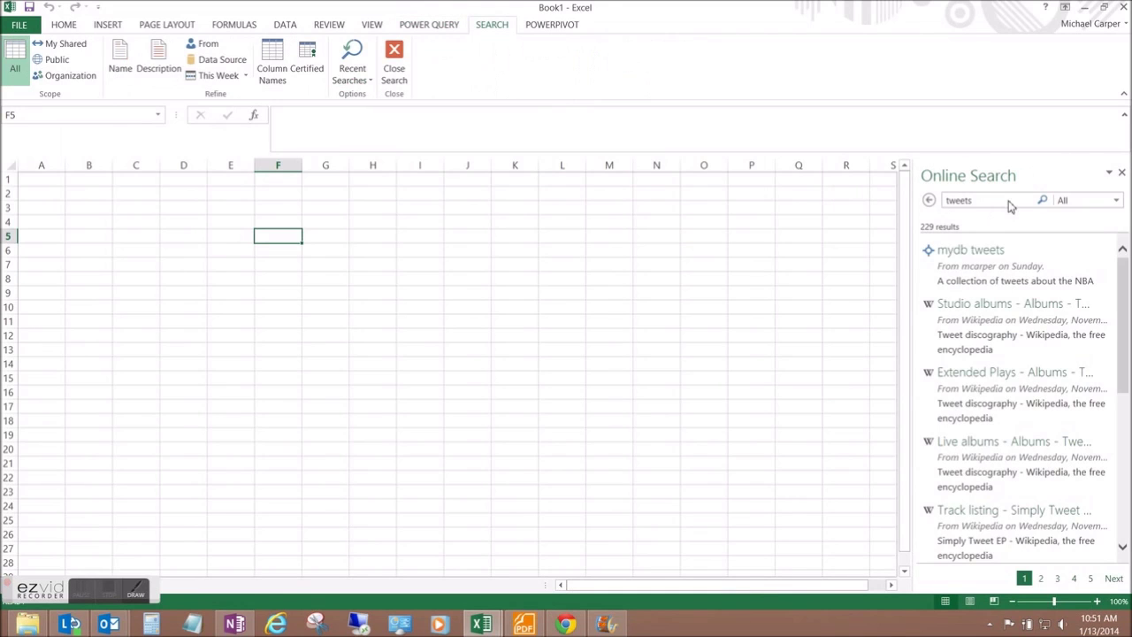
pyautogui.moveTo(1010, 280)
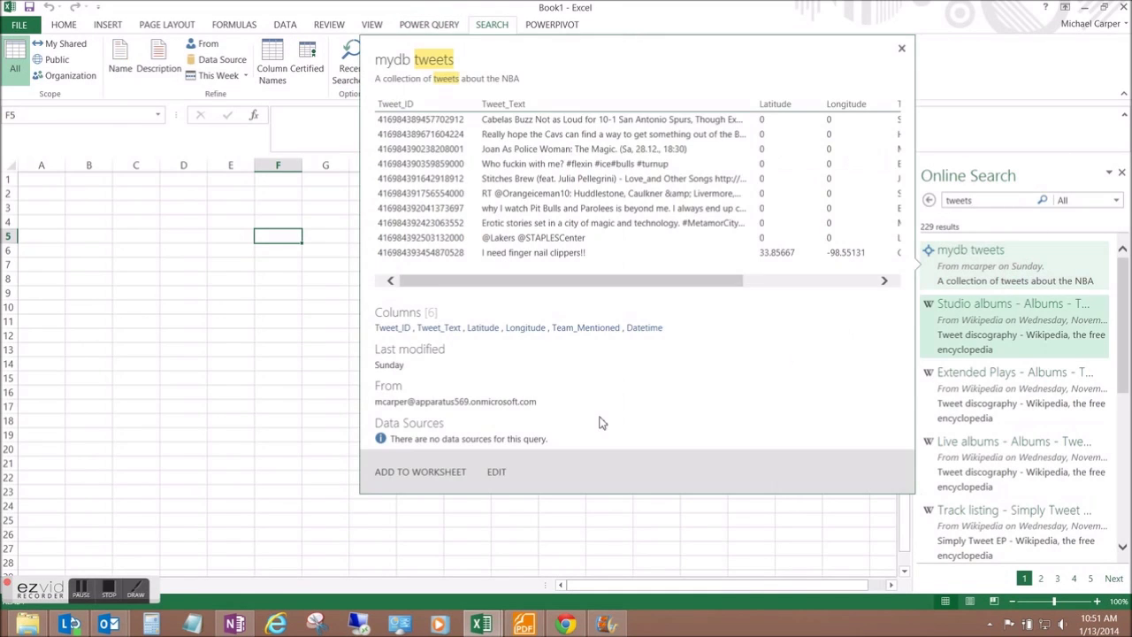
pyautogui.click(495, 474)
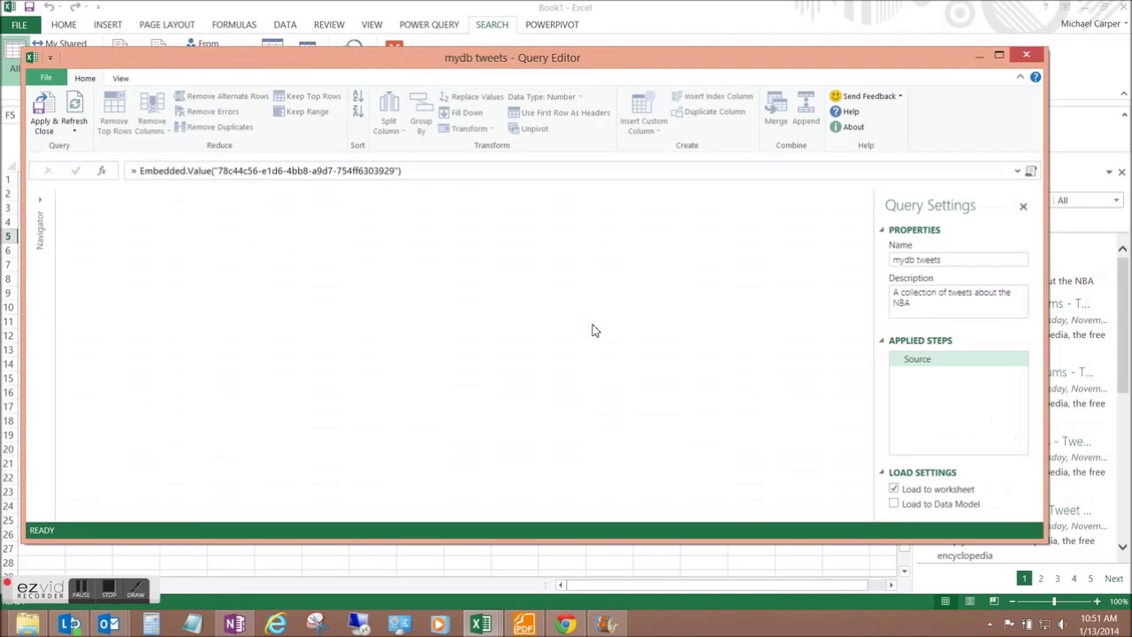
pyautogui.click(894, 489)
pyautogui.click(894, 503)
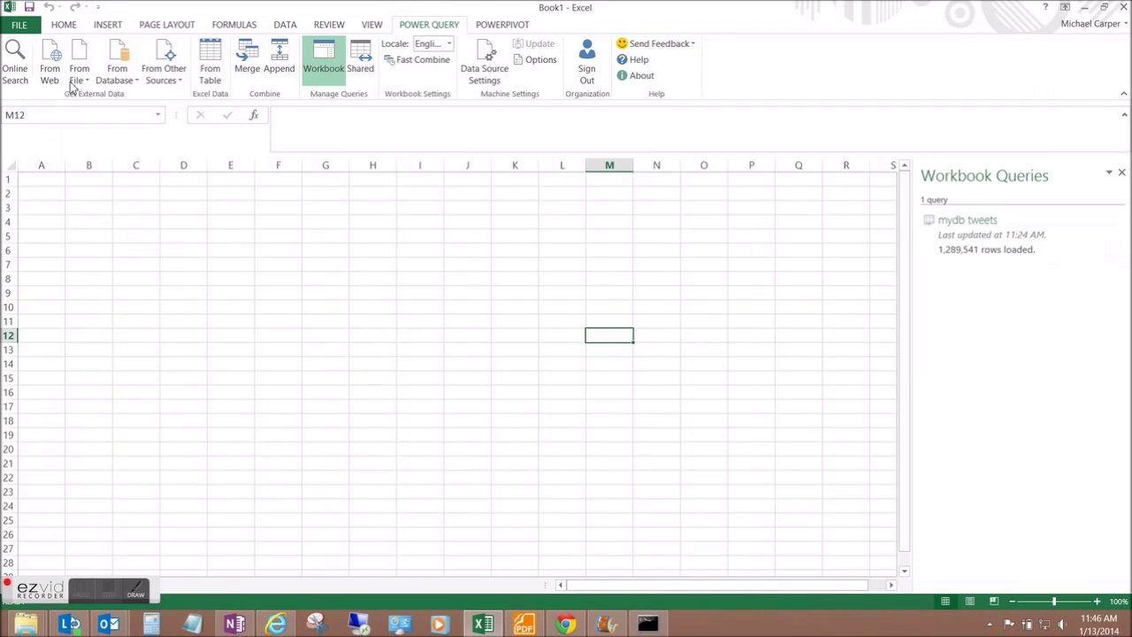
# Step: Import Sheet1 of the nba schedule workbook and promote its first row to column headers
pyautogui.click(77, 80)
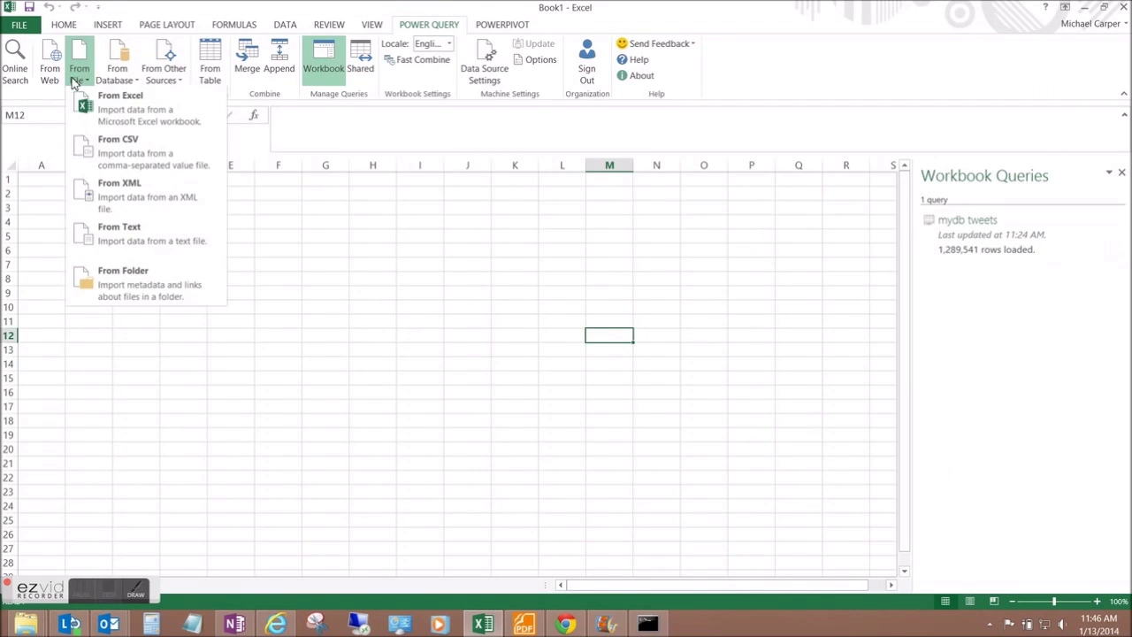
pyautogui.click(110, 99)
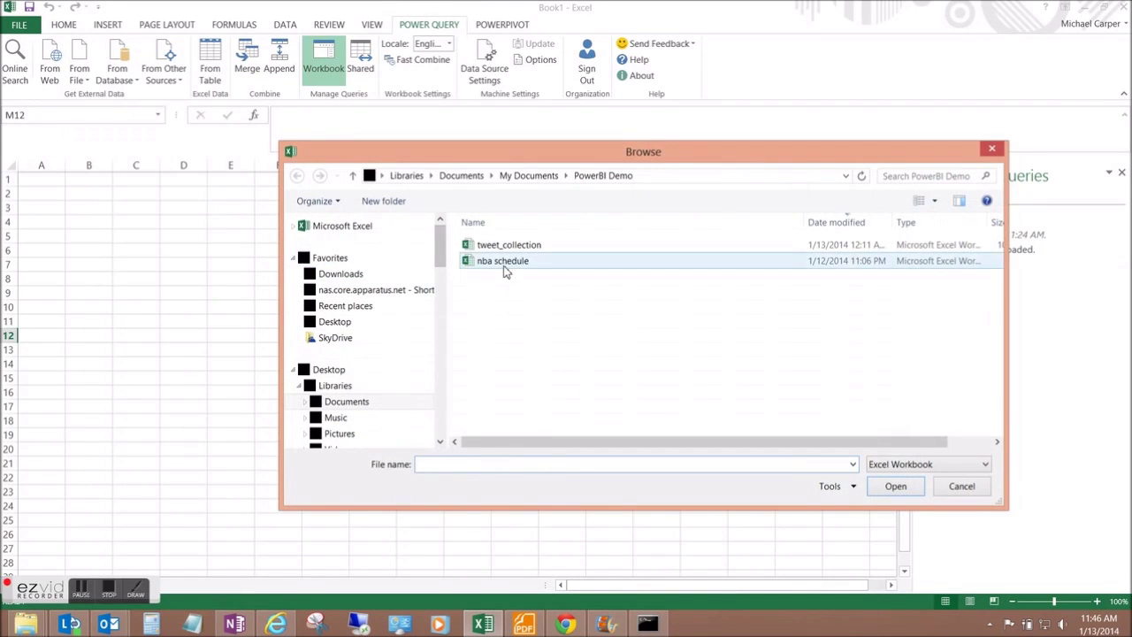
pyautogui.doubleClick(504, 262)
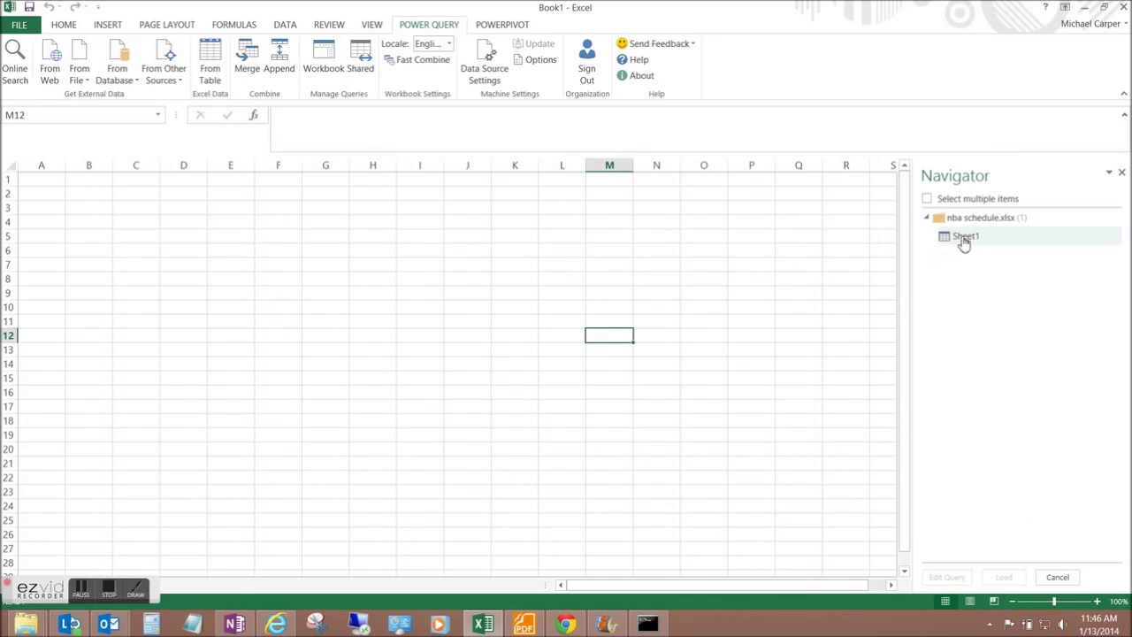
pyautogui.moveTo(965, 243)
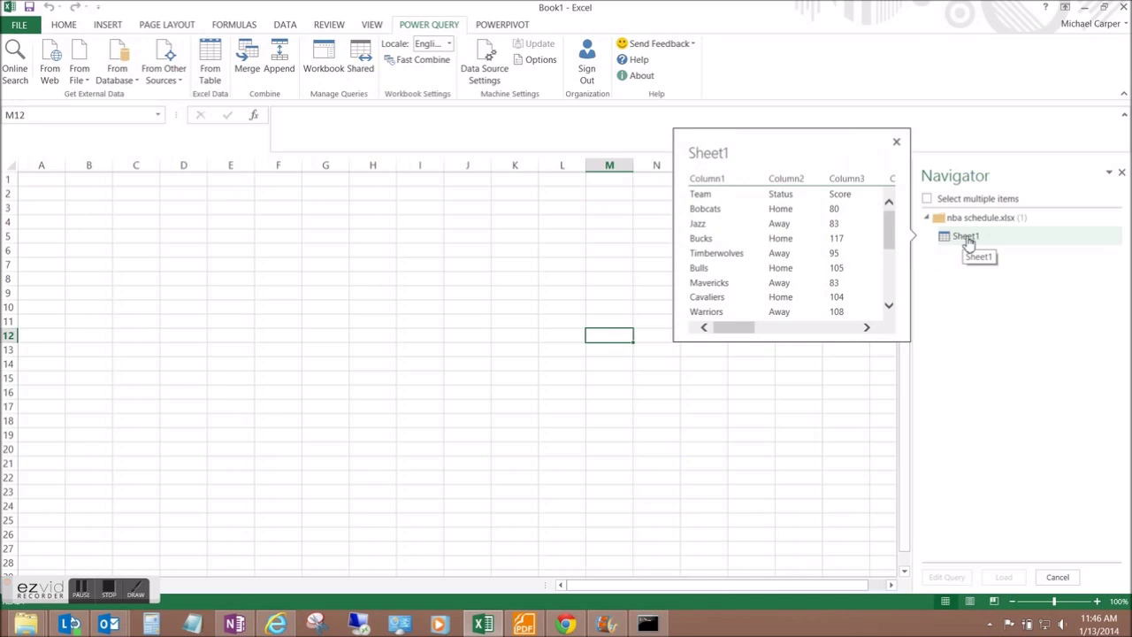
pyautogui.click(969, 243)
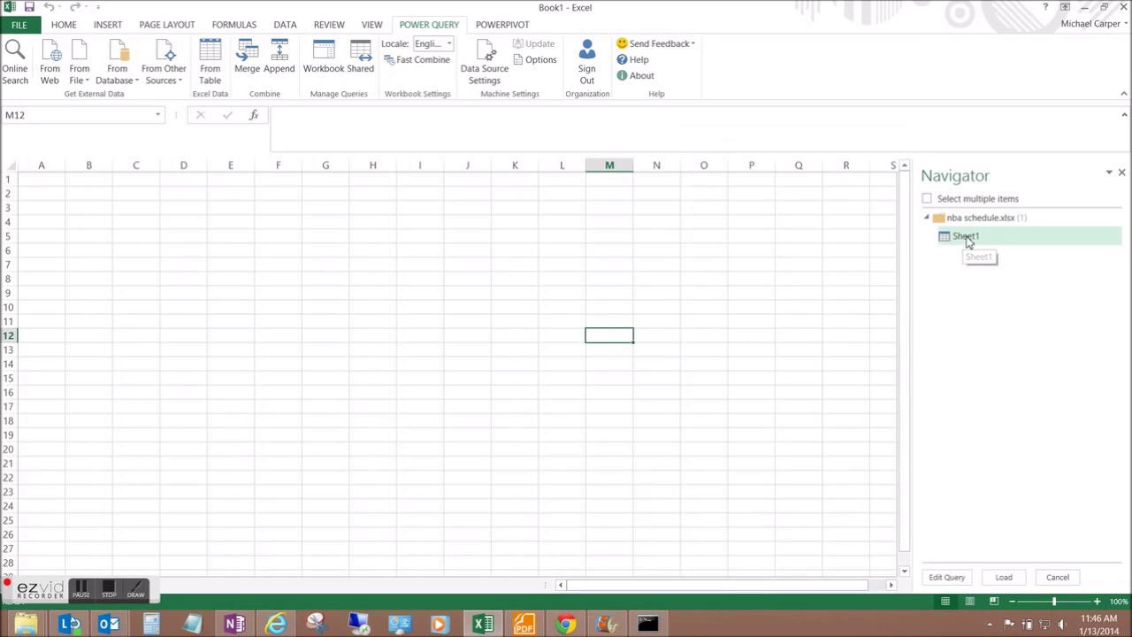
pyautogui.click(938, 578)
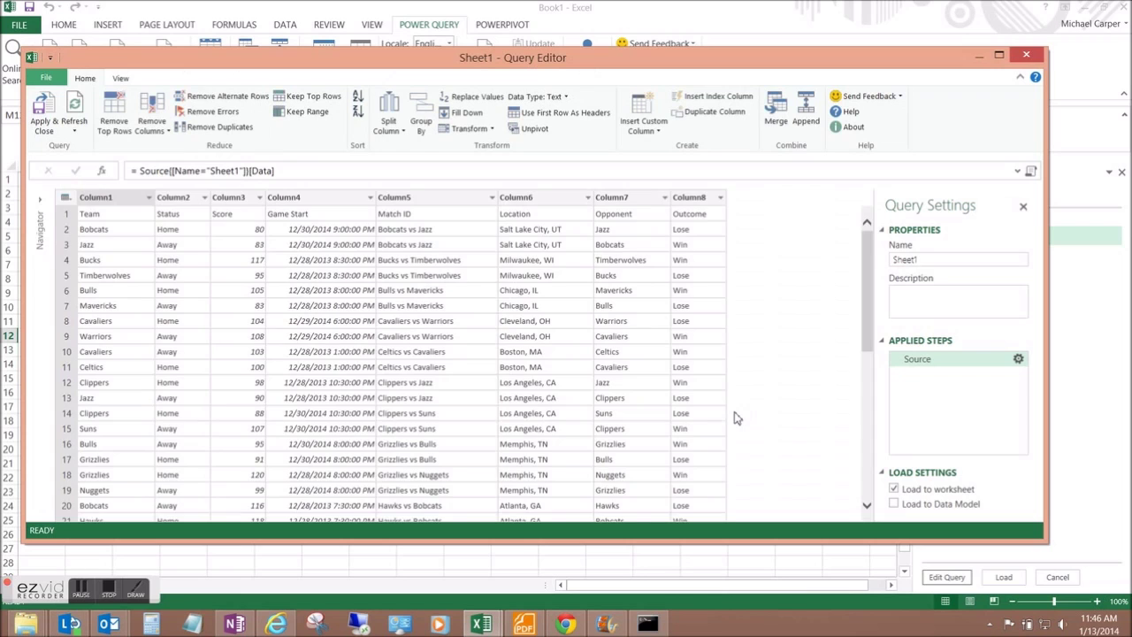
pyautogui.click(577, 115)
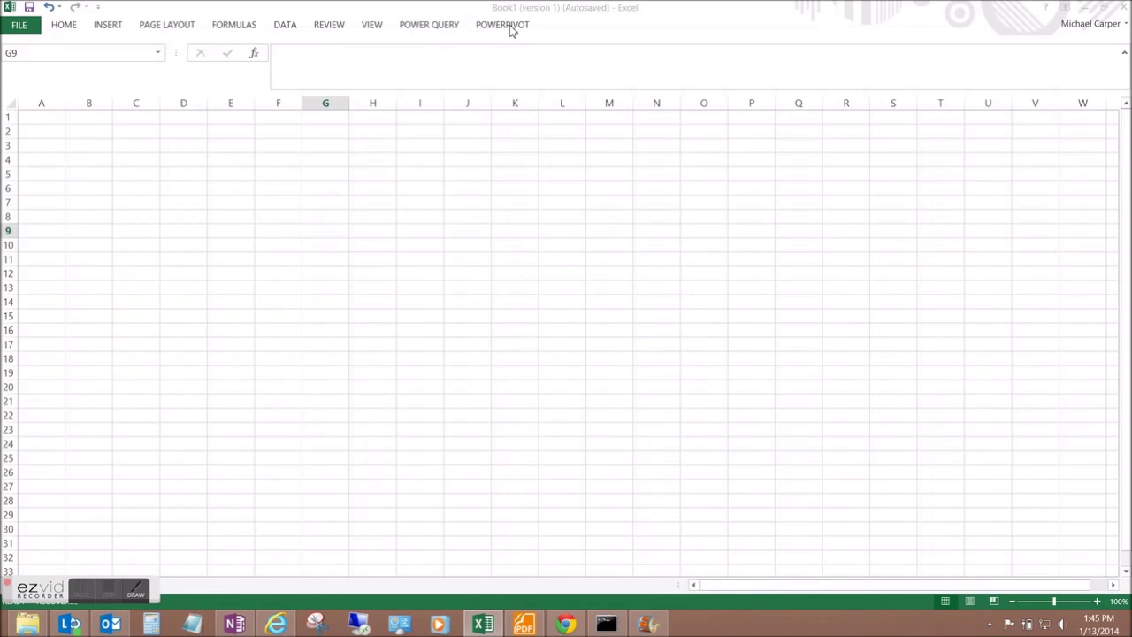
# Step: In PowerPivot, add a team-and-date calculated column to the tweets table named Team_ID
pyautogui.click(515, 28)
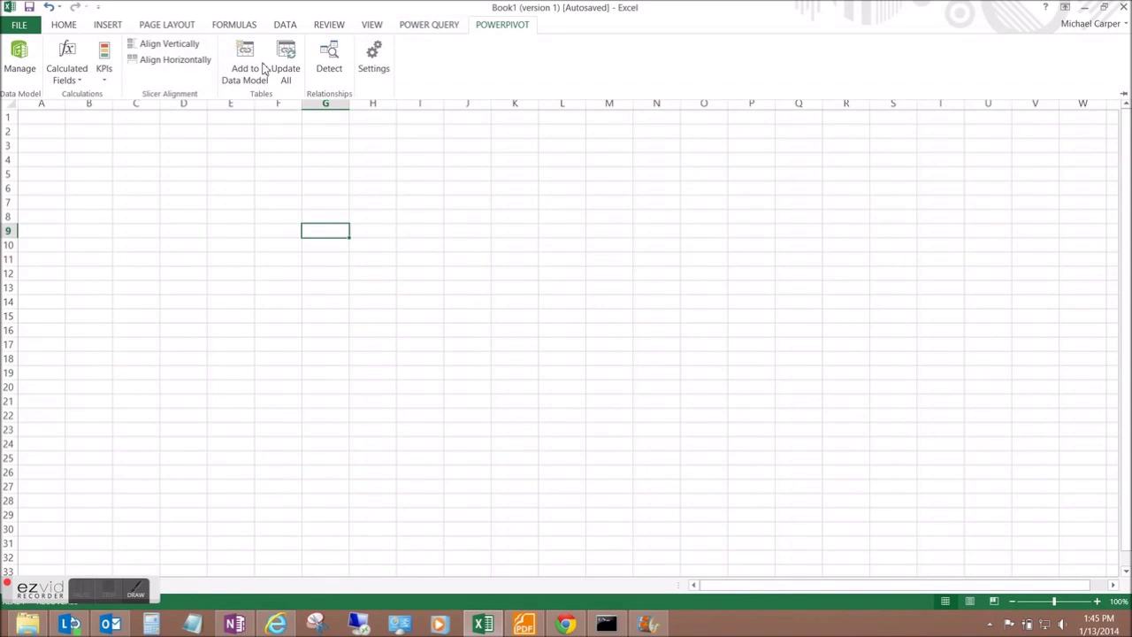
pyautogui.click(19, 58)
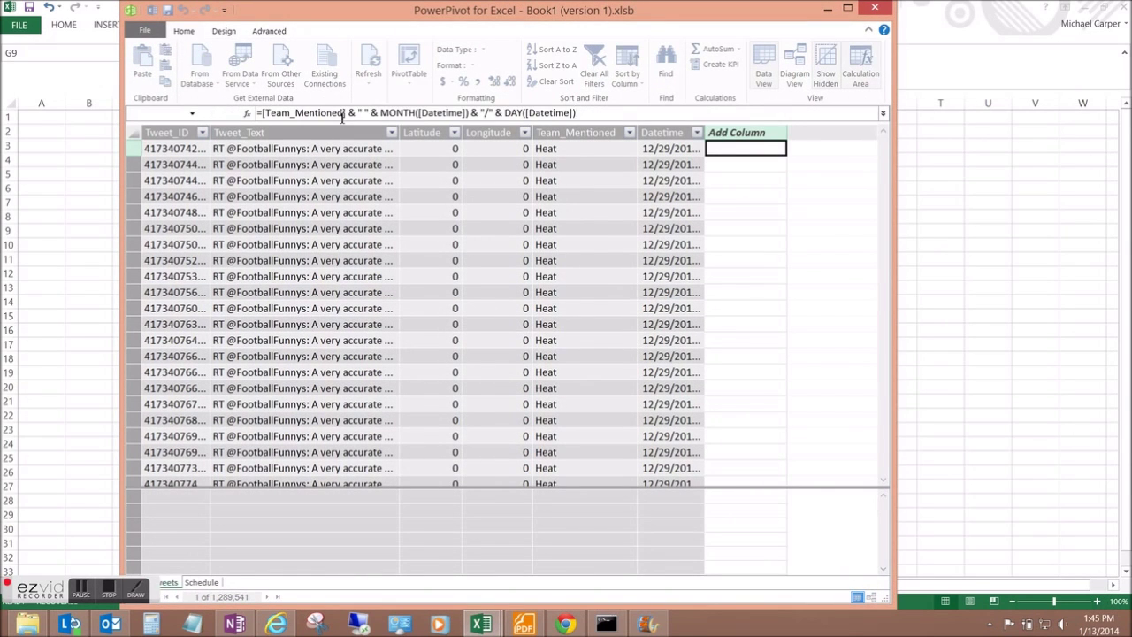
pyautogui.press('Return')
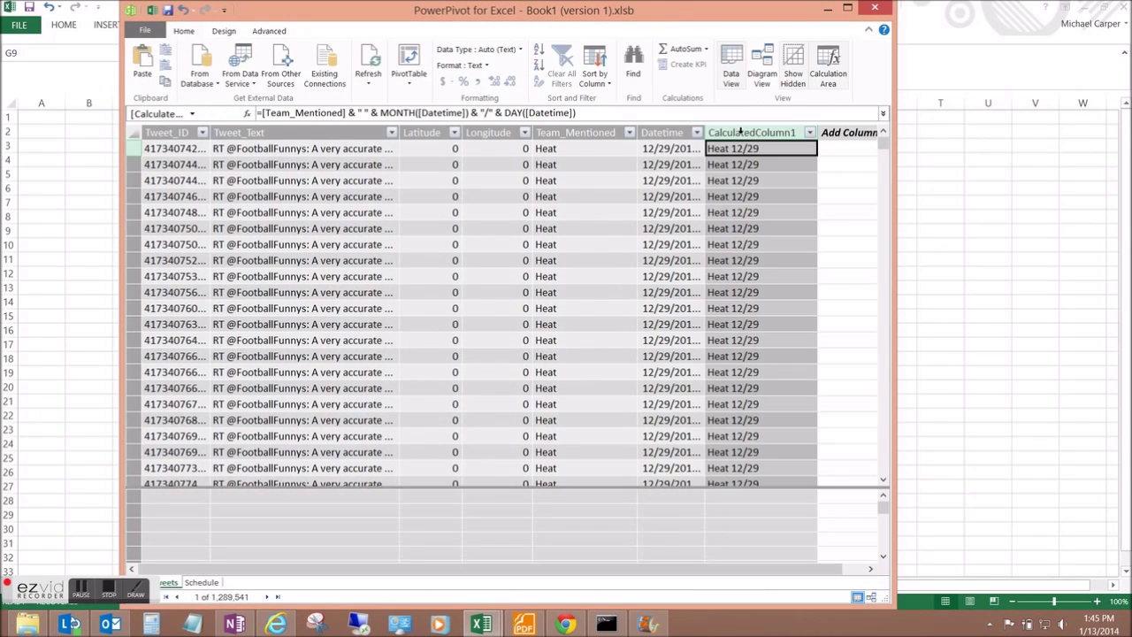
pyautogui.doubleClick(742, 132)
pyautogui.write('Team_ID')
pyautogui.press('Return')
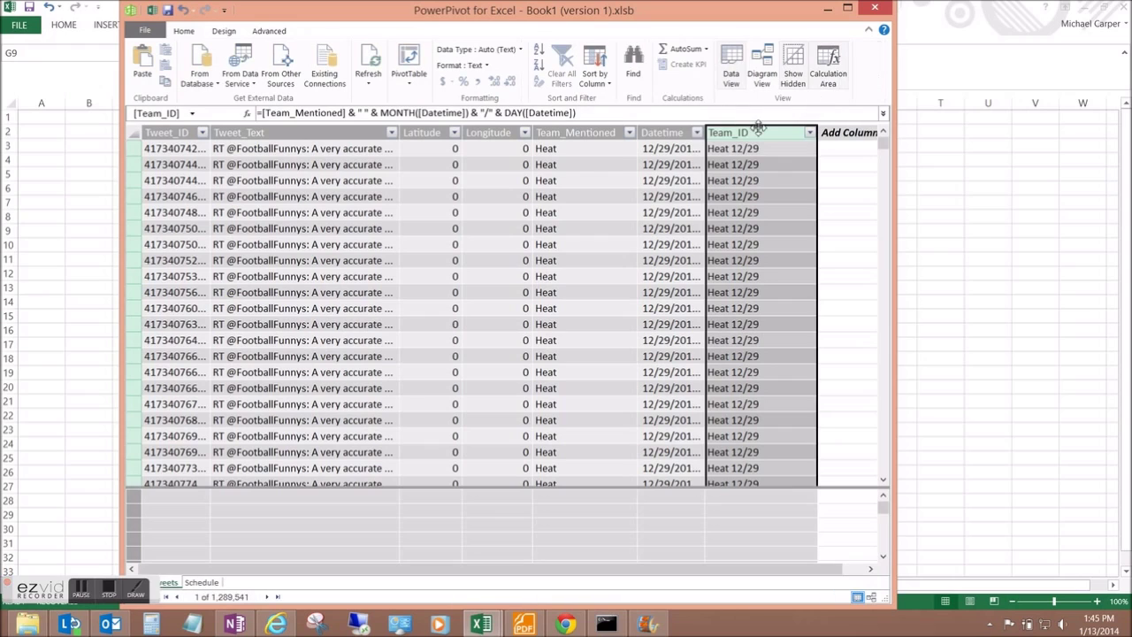
# Step: Add a Team_ID column and a home-vs-away Game_ID column (e.g. 'Bobcats vs Jazz 12/30') to Schedule
pyautogui.click(202, 583)
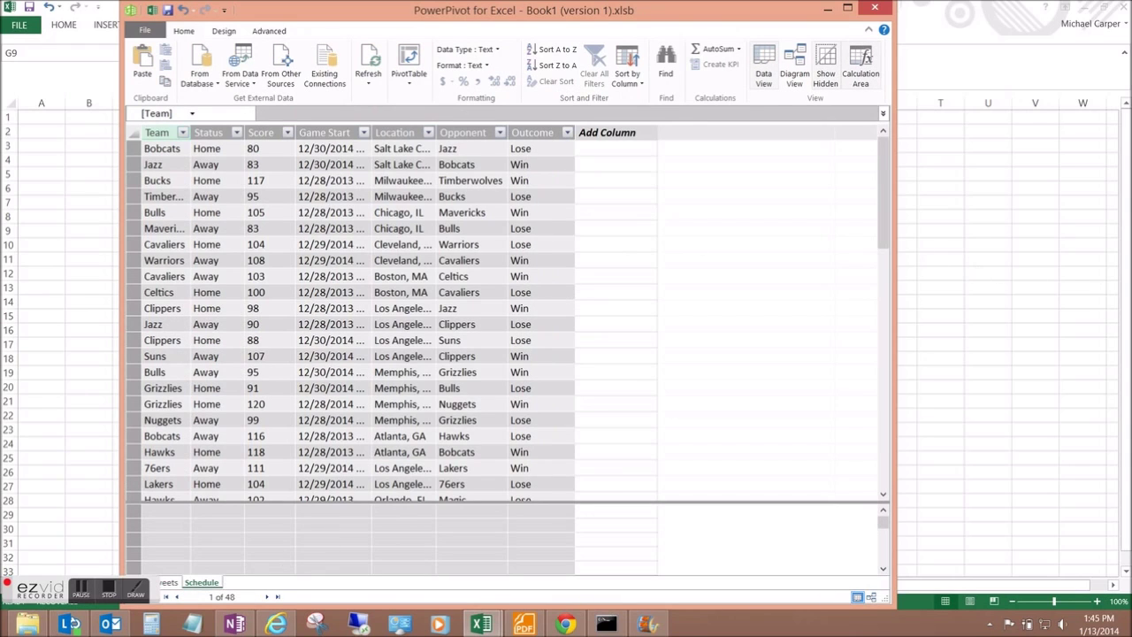
pyautogui.click(616, 148)
pyautogui.write('=[Team] & " " & MONTH([Game Start]) & "/" & DAY([Game Start])')
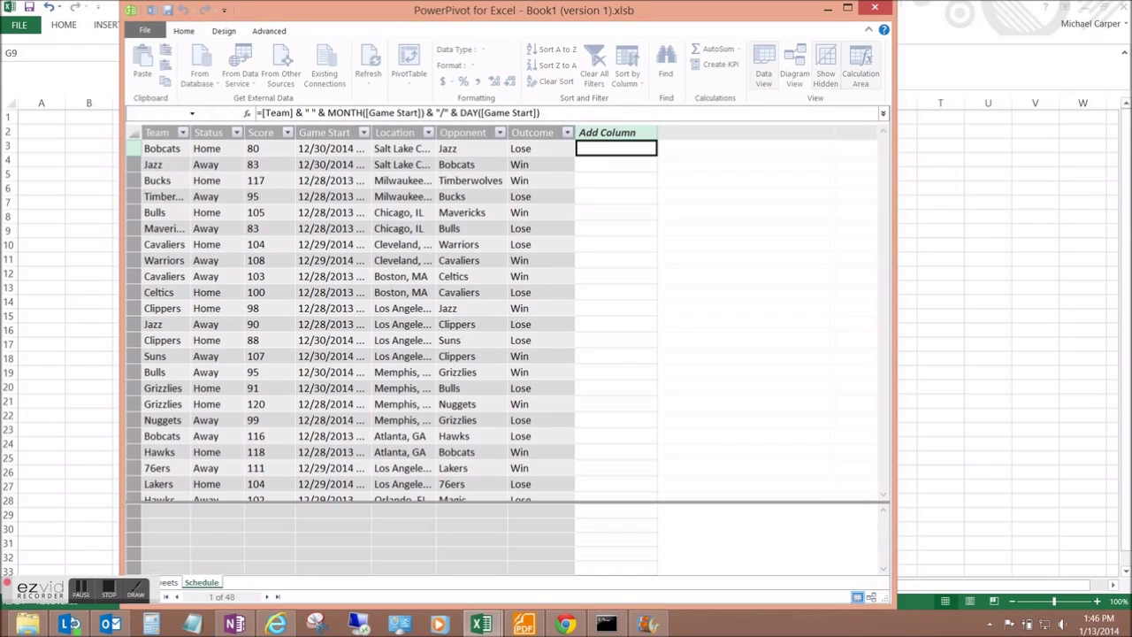
pyautogui.press('Return')
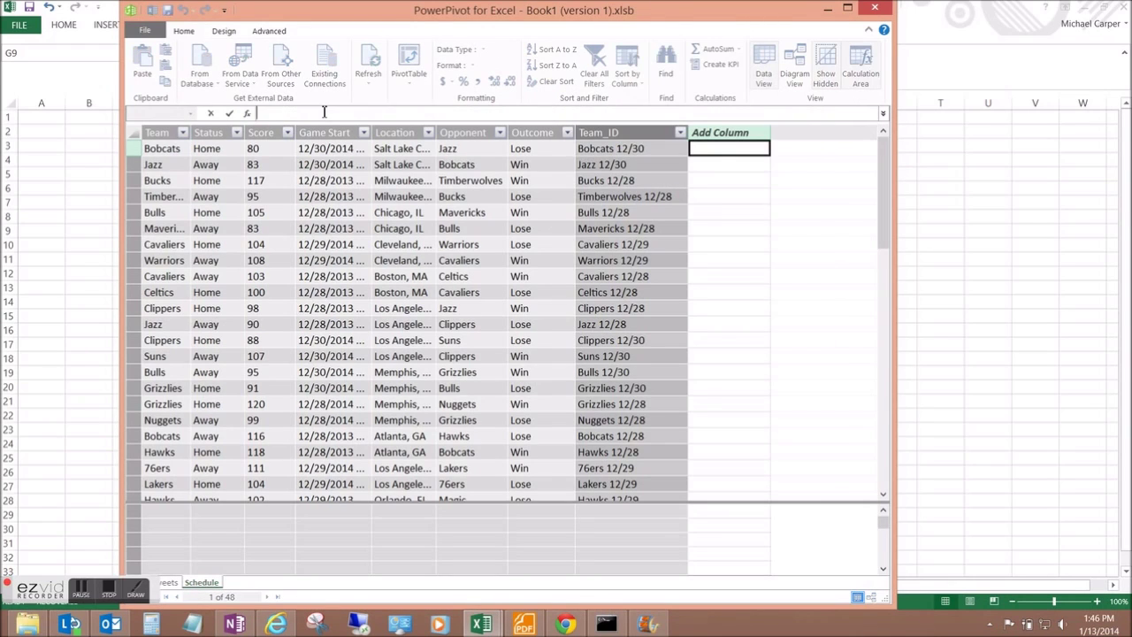
pyautogui.click(325, 112)
pyautogui.hotkey('ctrl', 'v')
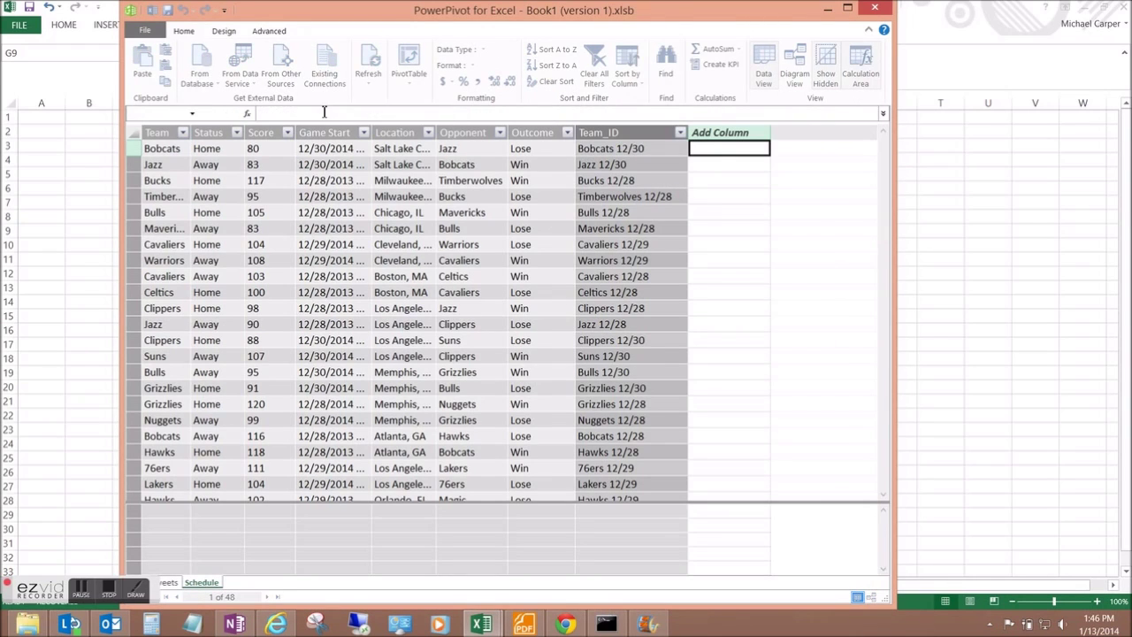
pyautogui.press('Return')
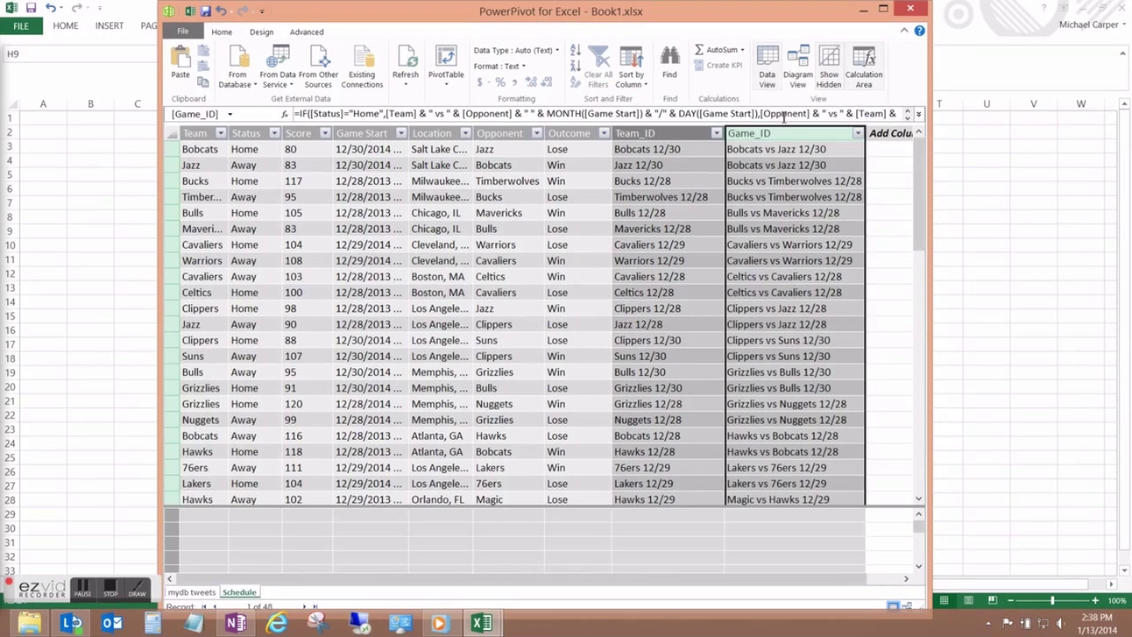
# Step: In Diagram View, link Schedule's Team_ID to mydb tweets' Team_ID
pyautogui.click(791, 79)
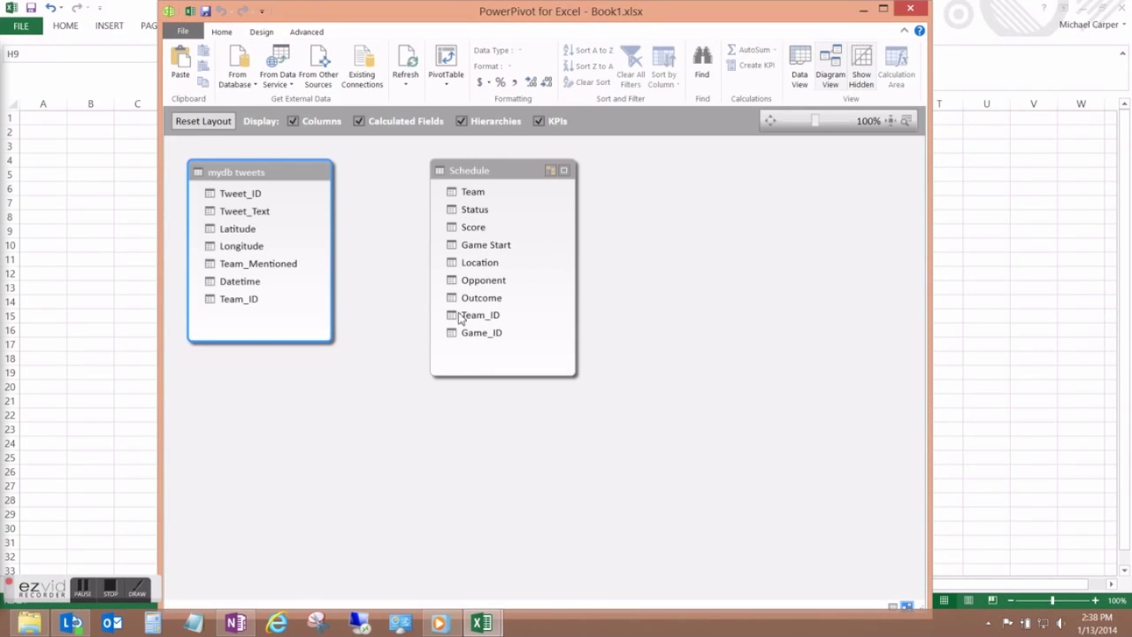
pyautogui.moveTo(471, 323)
pyautogui.mouseDown()
pyautogui.moveTo(262, 310)
pyautogui.moveTo(280, 306)
pyautogui.mouseUp()
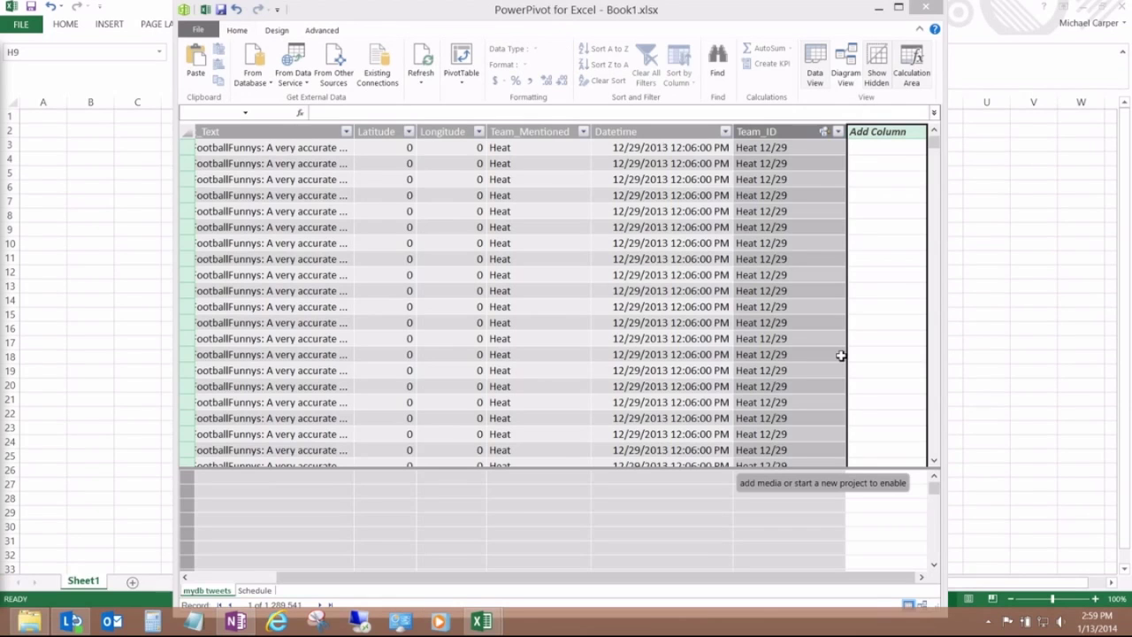
pyautogui.click(867, 147)
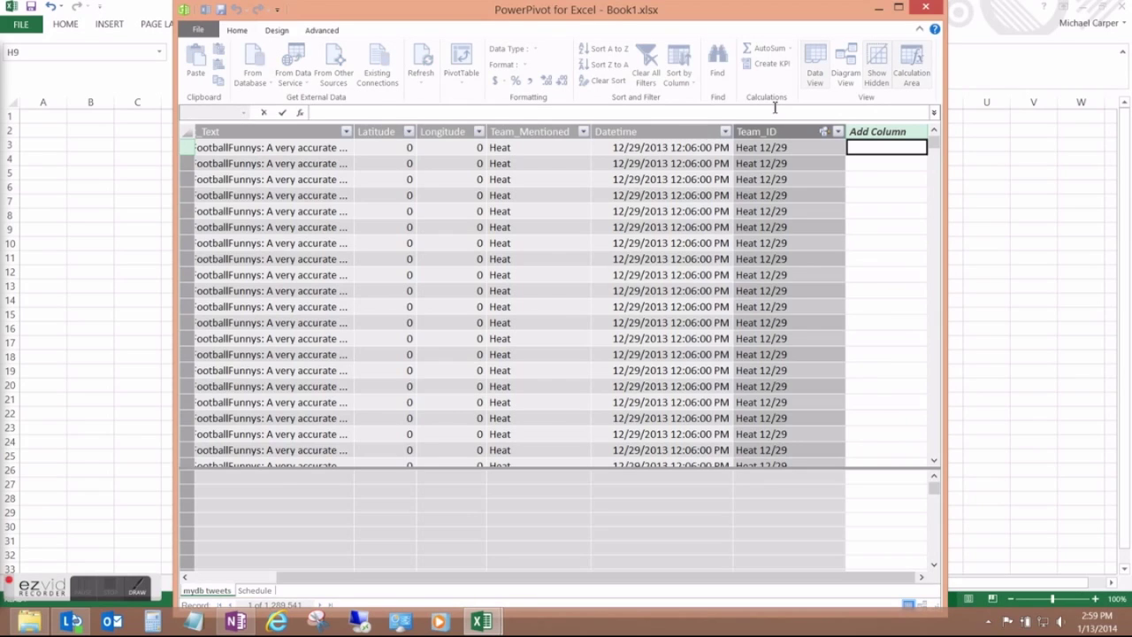
# Step: Add a minutes-from-game-start column, ([Datetime]-RELATED(Schedule[Game Start]))*1440, named Minutes_to_game
pyautogui.write('=[Datetime]-RELATED(Schedule[Game Start])*1440')
pyautogui.press('Return')
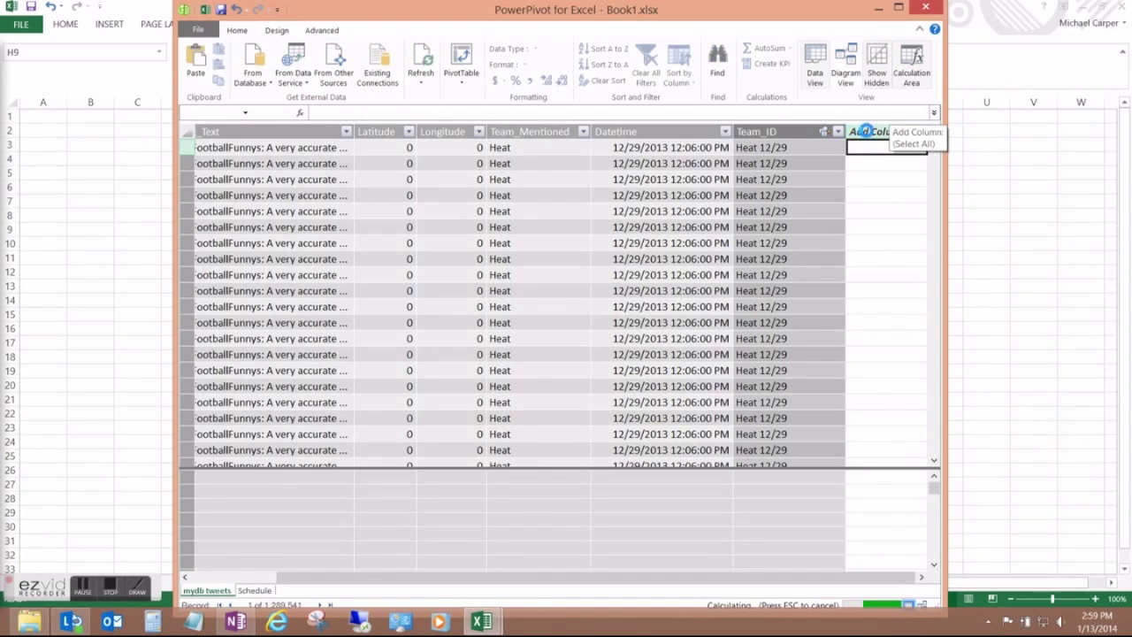
pyautogui.doubleClick(791, 131)
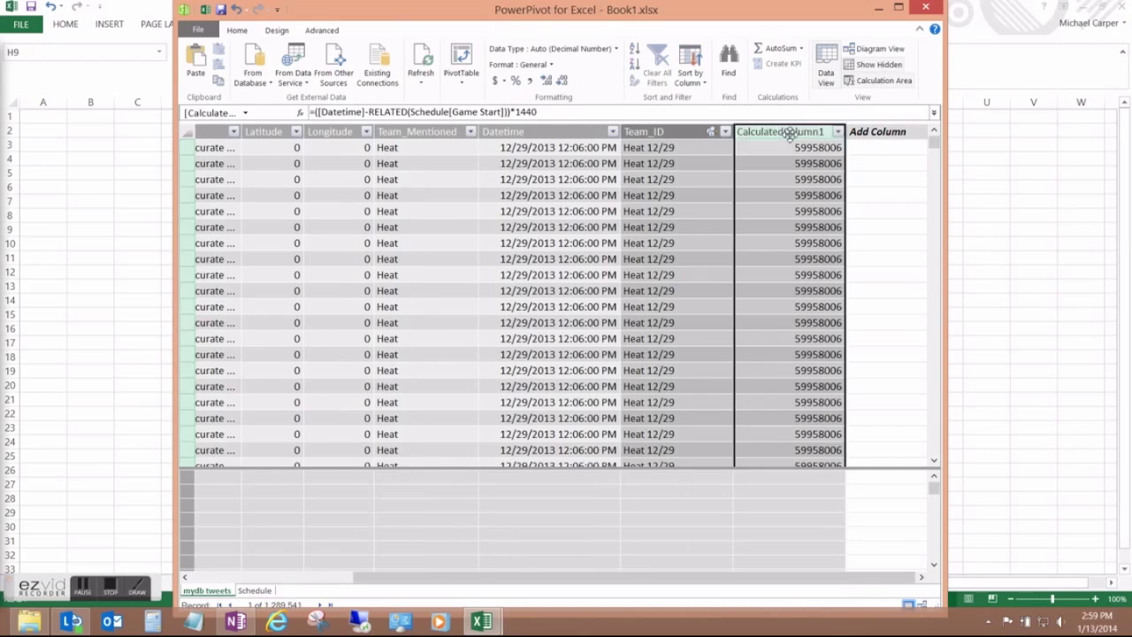
pyautogui.write('Minute')
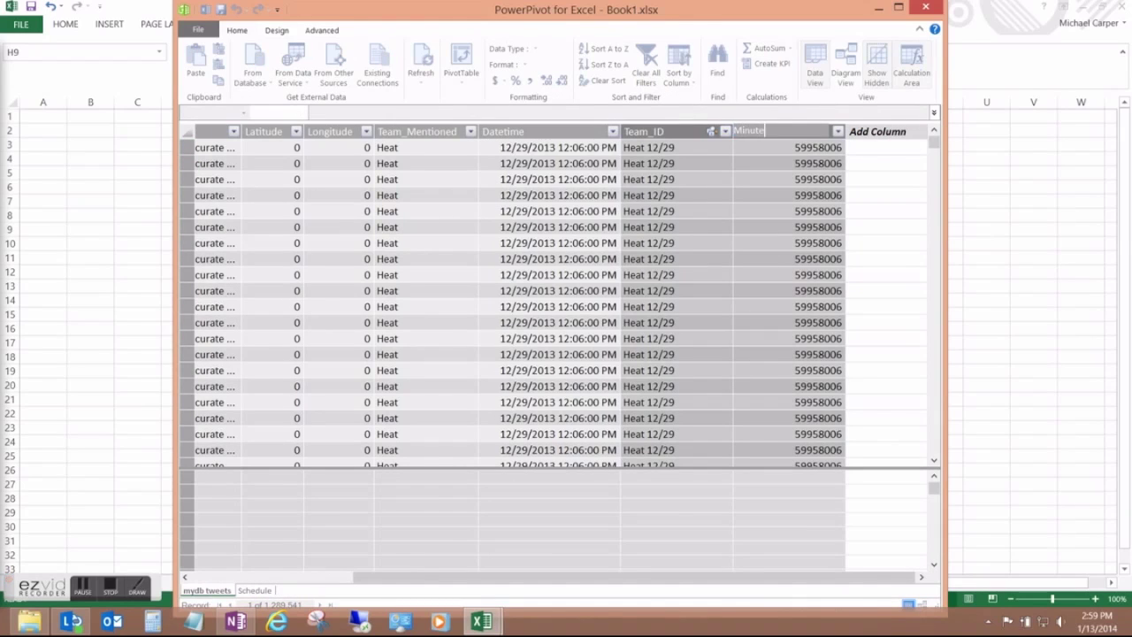
pyautogui.write('s_to_game')
pyautogui.press('Return')
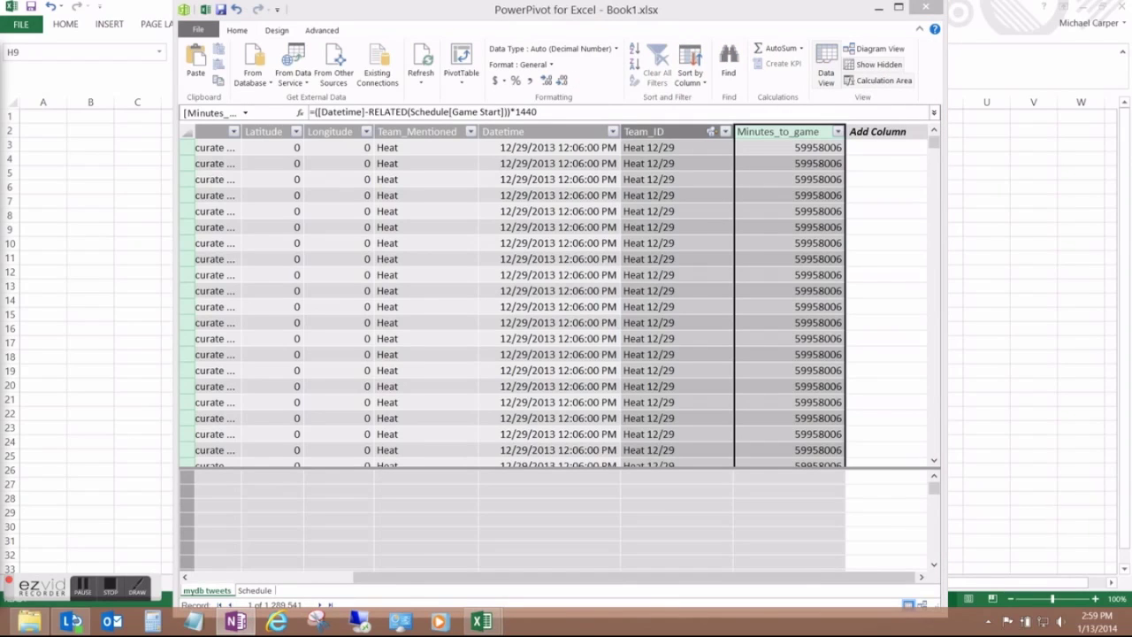
# Step: Add a Y/N game-window IF(AND(...)) column named Game_flag
pyautogui.click(888, 148)
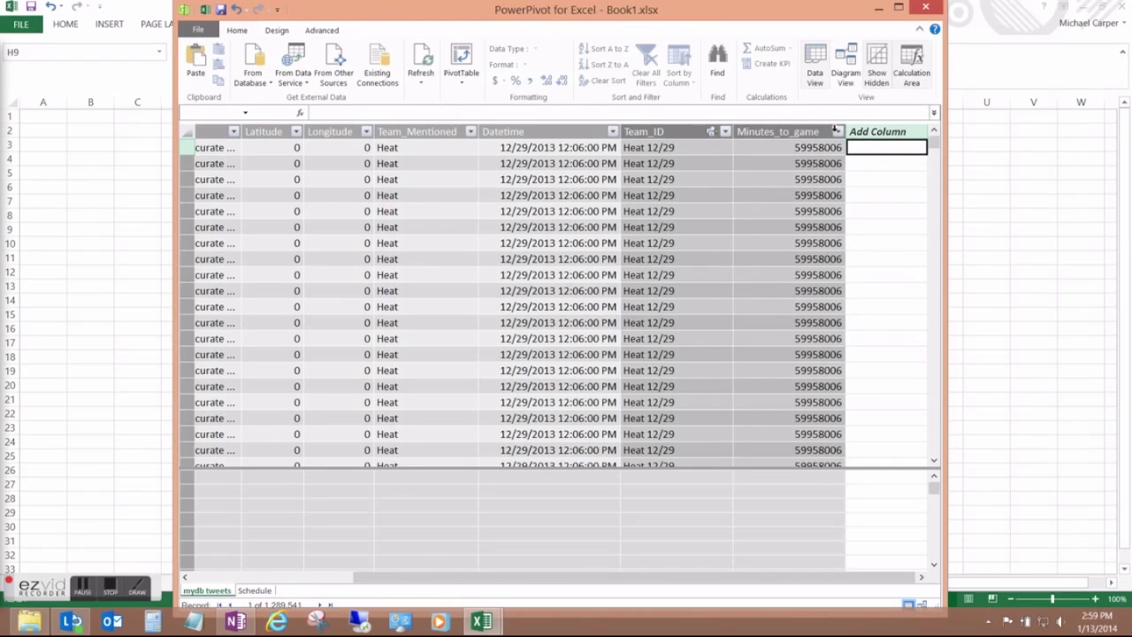
pyautogui.write('=IF(OR([Minutes_to_game]>60,[Minutes_to_game]<0),"0","1")')
pyautogui.press('Return')
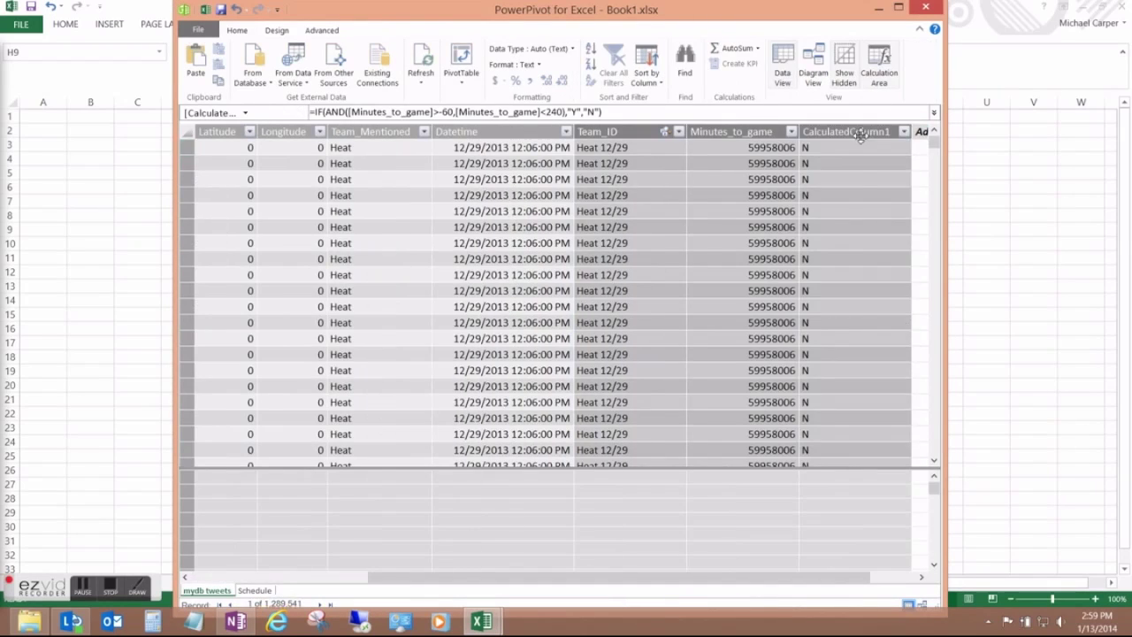
pyautogui.doubleClick(860, 133)
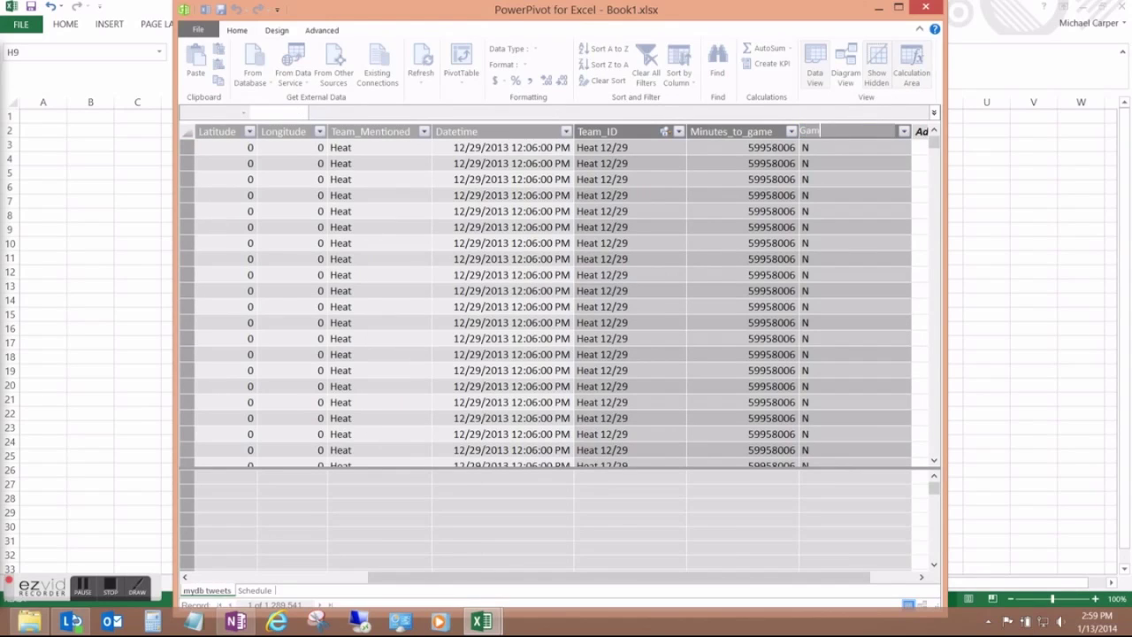
pyautogui.write('Game_flag')
pyautogui.press('Return')
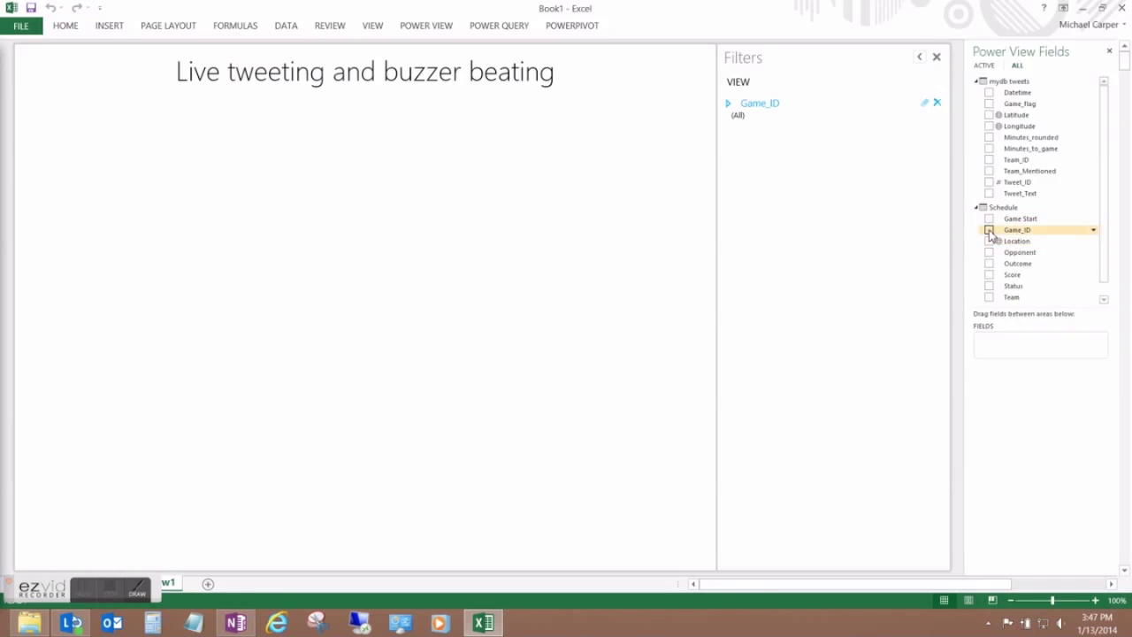
# Step: Show Count of Tweet_ID by Game_ID as a stacked column chart
pyautogui.click(989, 230)
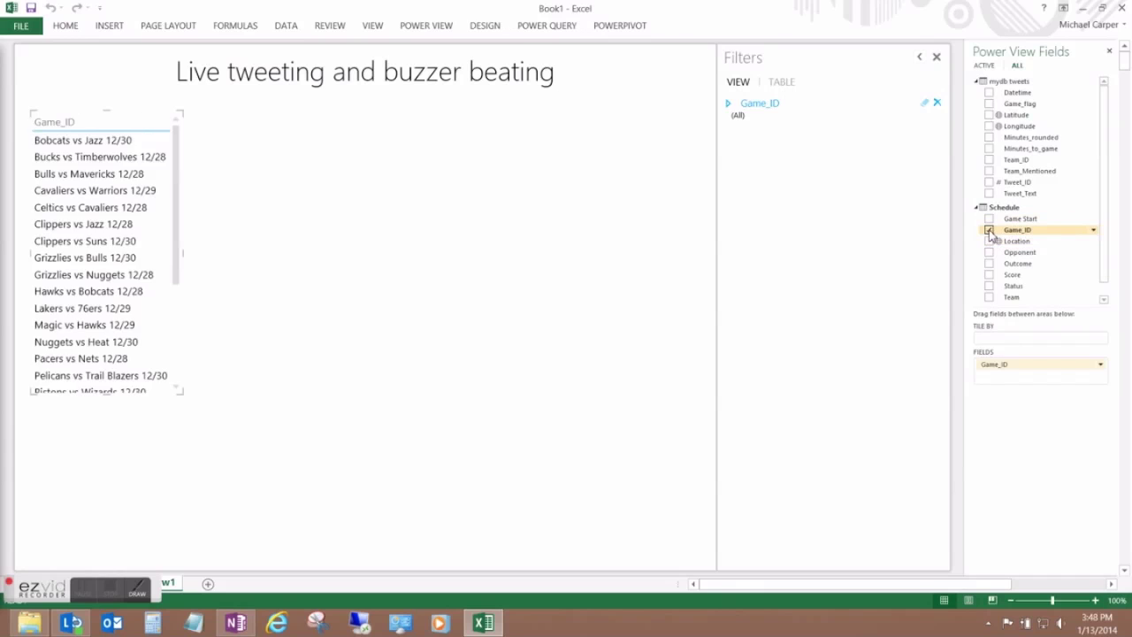
pyautogui.click(988, 182)
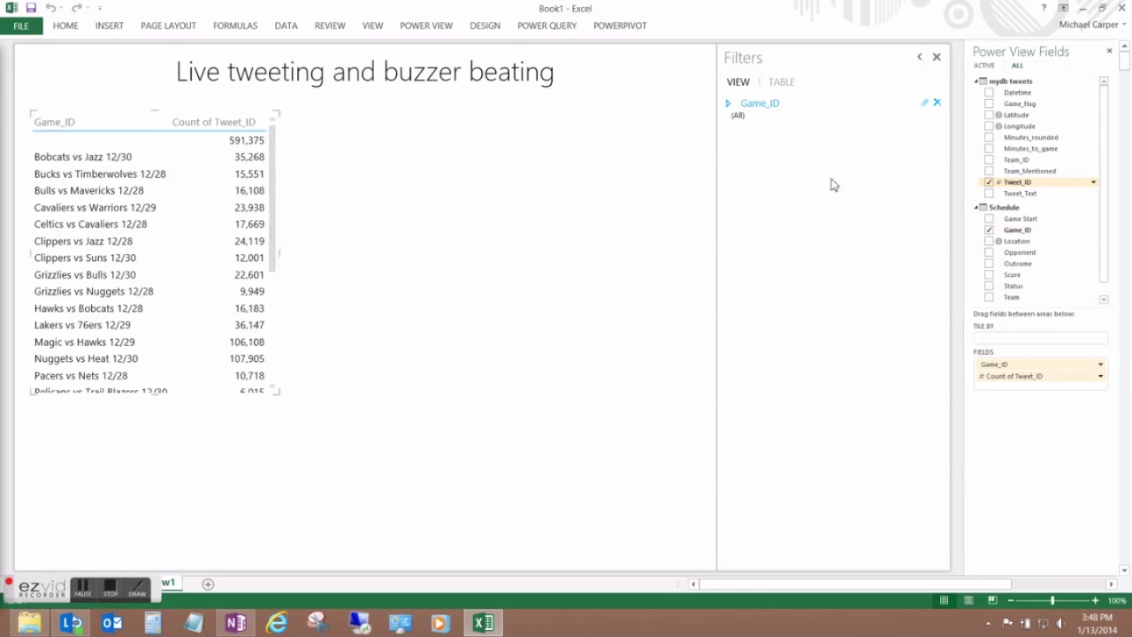
pyautogui.click(425, 26)
pyautogui.click(486, 27)
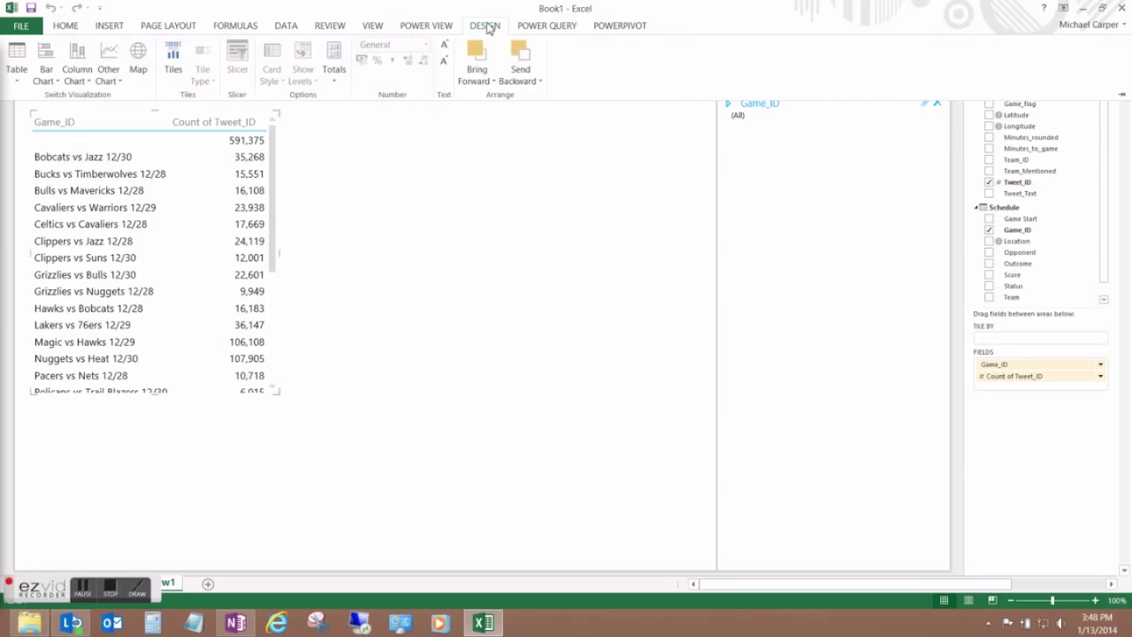
pyautogui.click(77, 76)
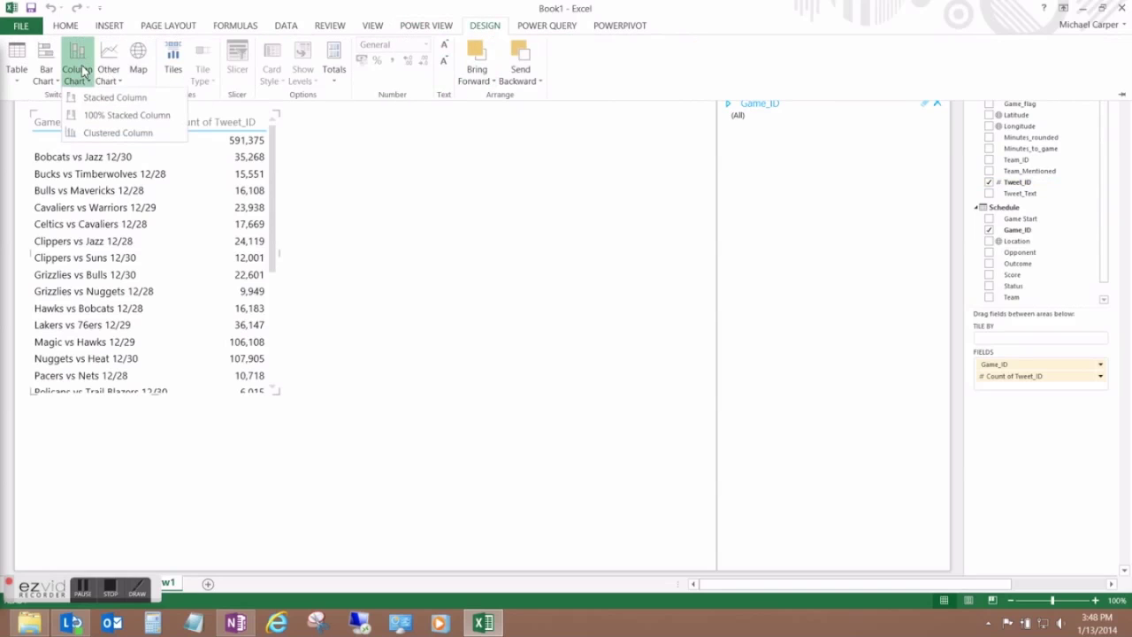
pyautogui.click(103, 97)
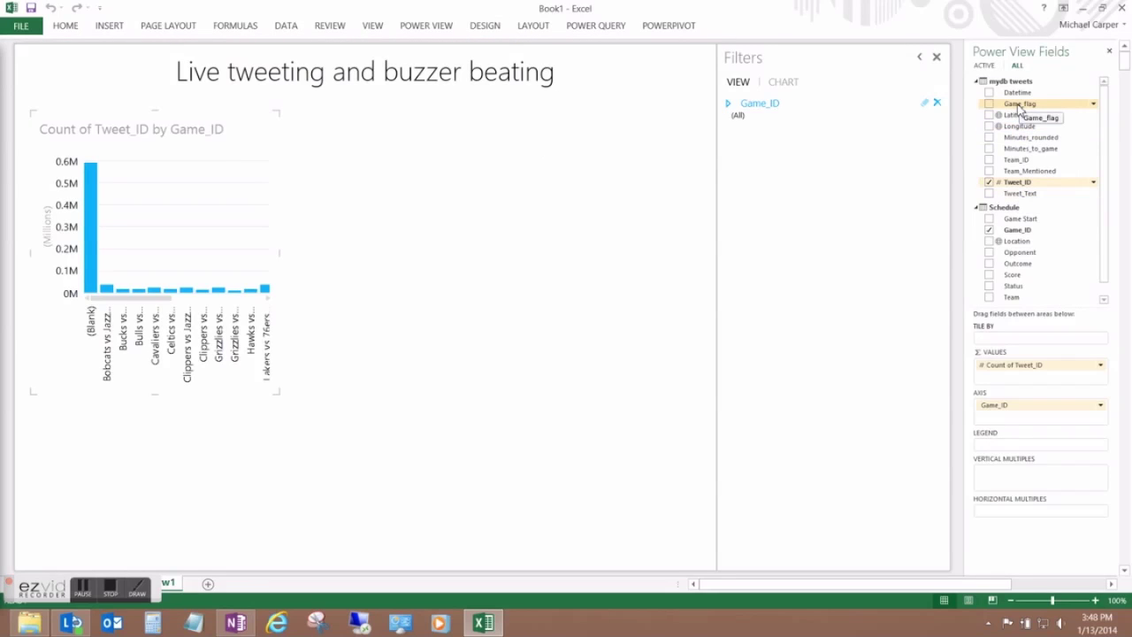
# Step: Filter the game chart to Game_flag Y, enlarge it, add an Outcome legend, and start an Outcome table
pyautogui.moveTo(1036, 108); pyautogui.dragTo(794, 175)
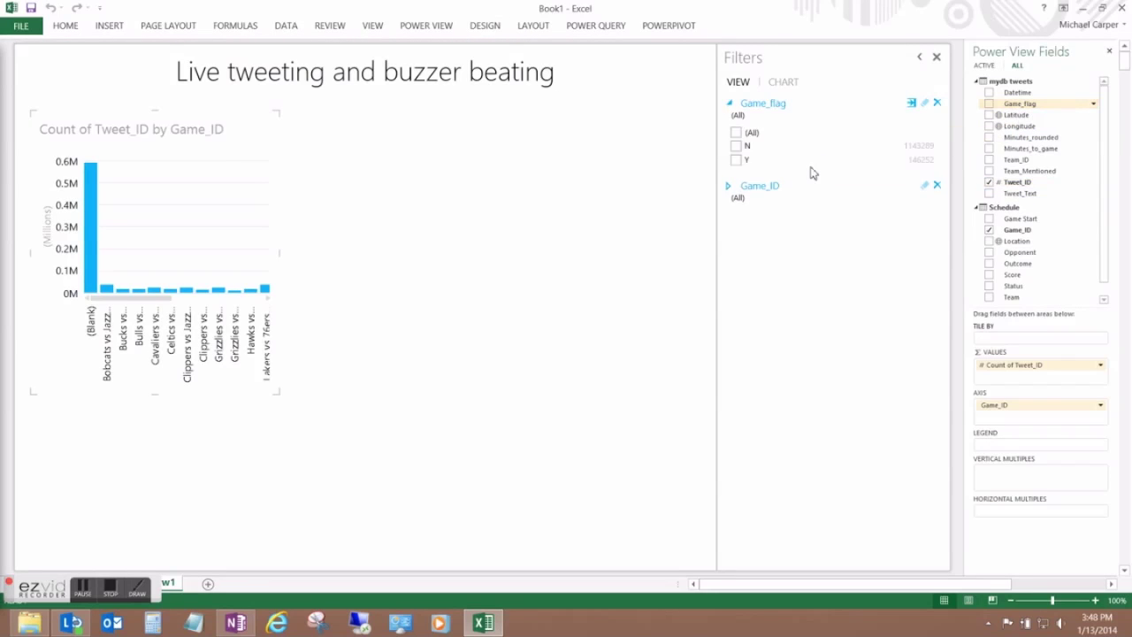
pyautogui.click(736, 160)
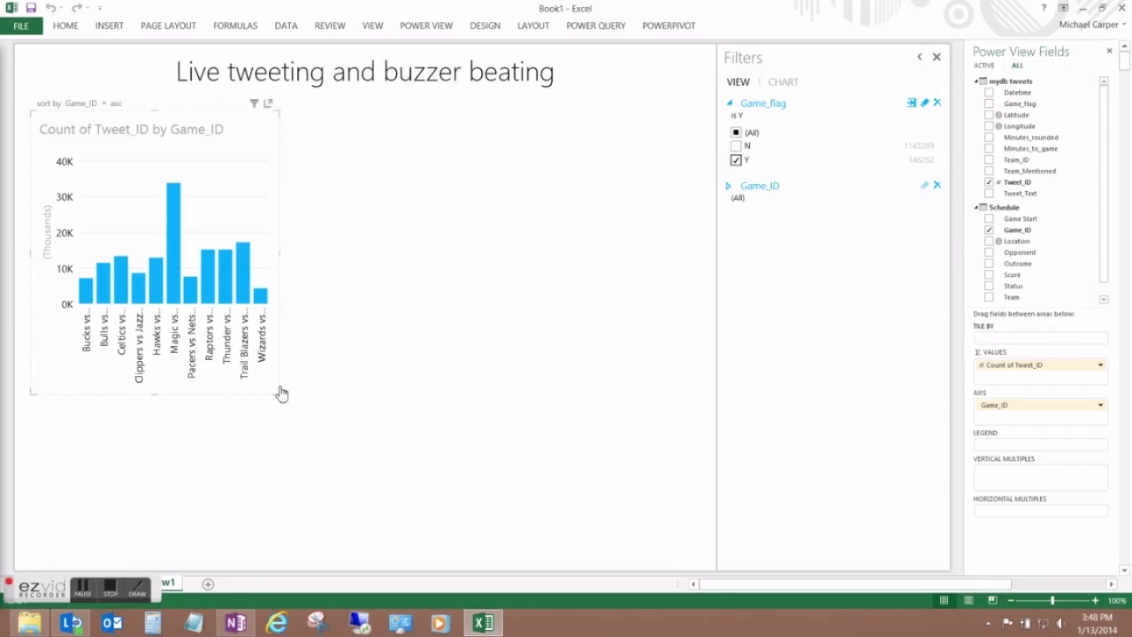
pyautogui.moveTo(278, 390); pyautogui.dragTo(520, 413)
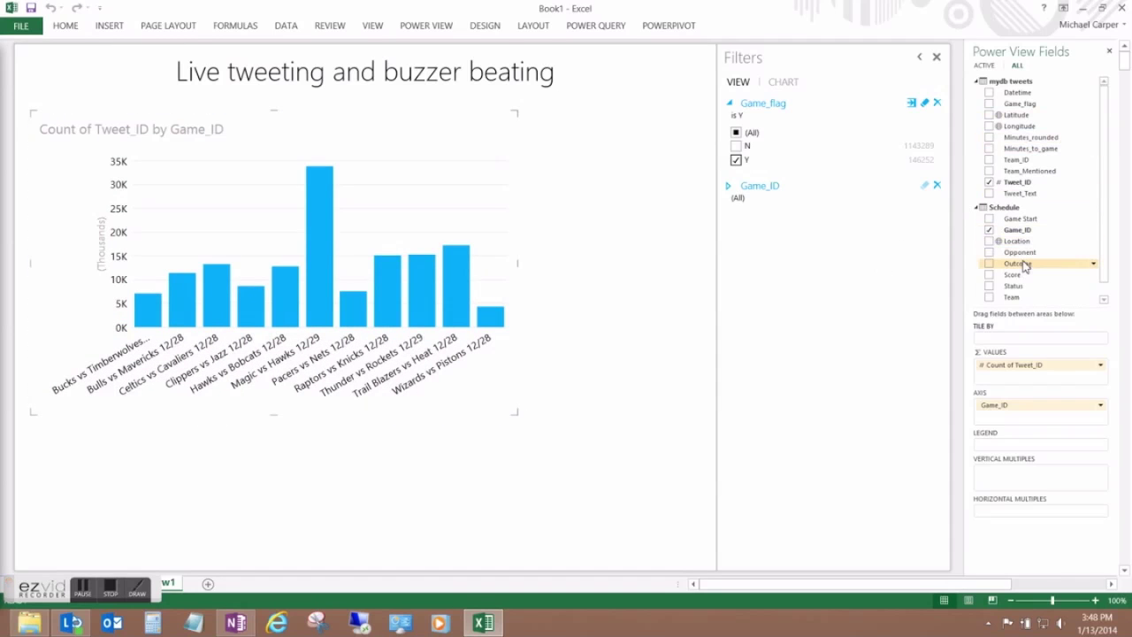
pyautogui.moveTo(1025, 265); pyautogui.dragTo(366, 235)
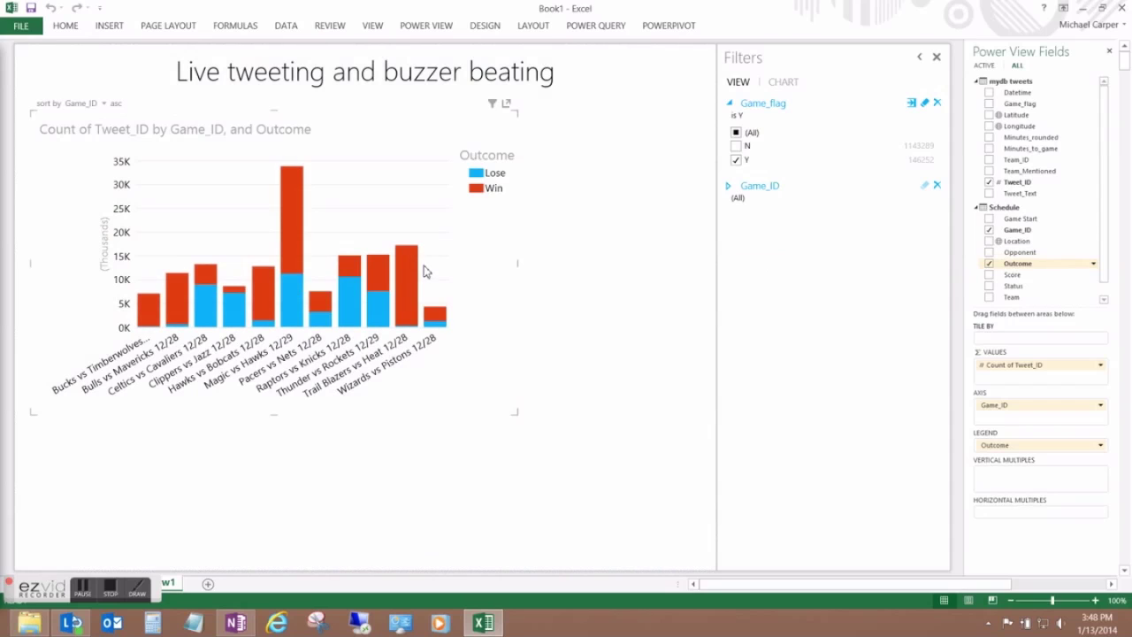
pyautogui.moveTo(1022, 264); pyautogui.dragTo(195, 532)
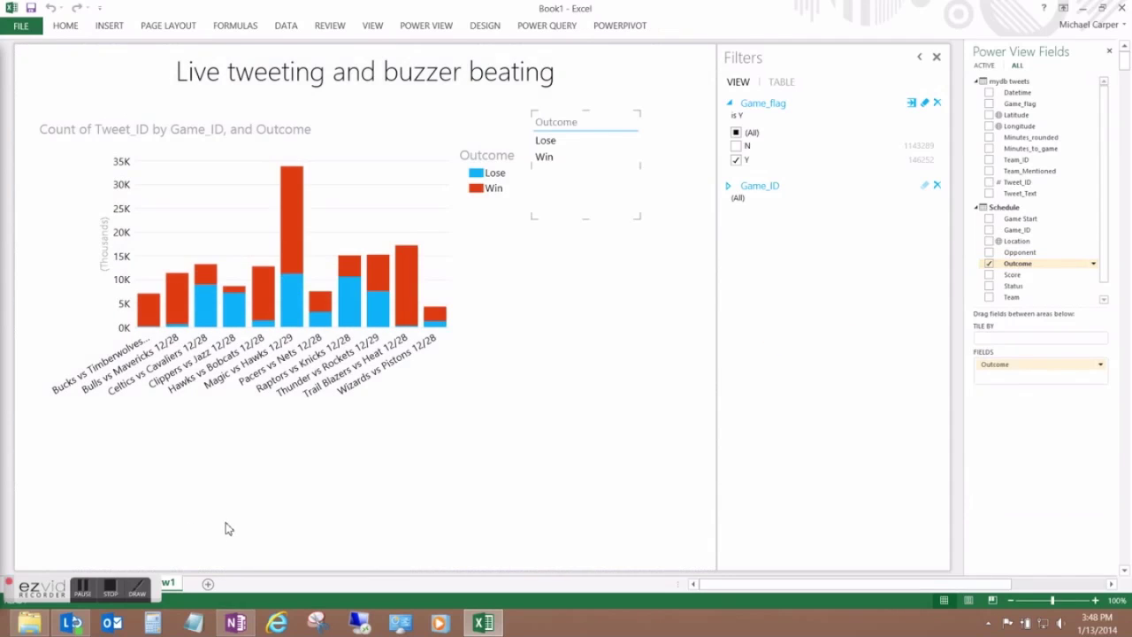
# Step: Turn the Outcome table into a Tweet_ID count pie chart and place it below the column chart
pyautogui.moveTo(1013, 181); pyautogui.dragTo(616, 177)
pyautogui.click(109, 67)
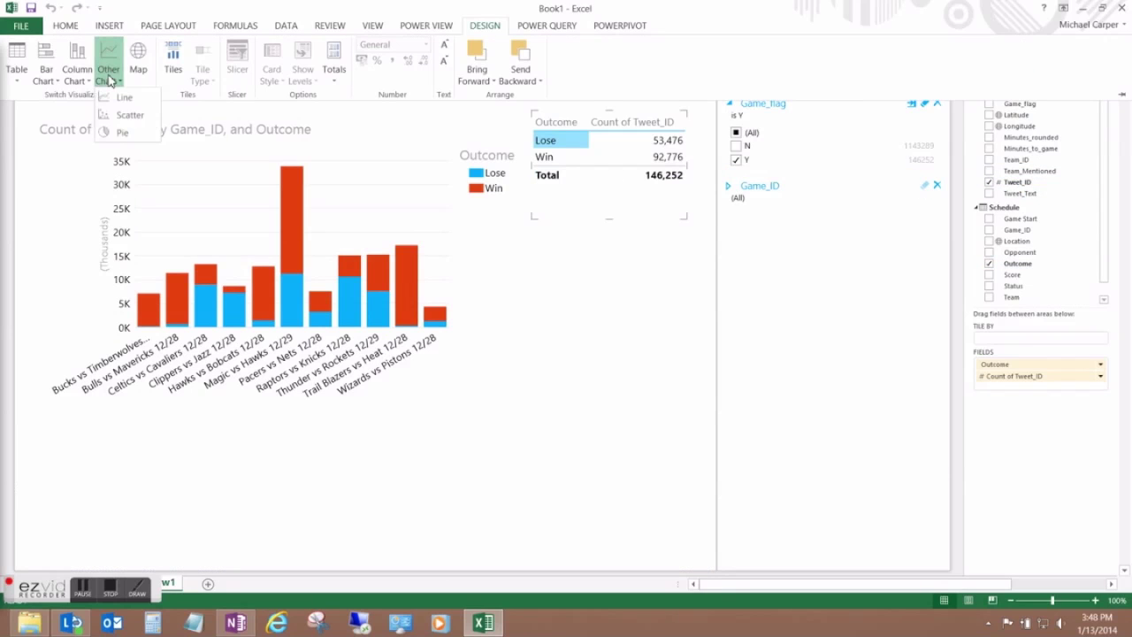
pyautogui.click(116, 133)
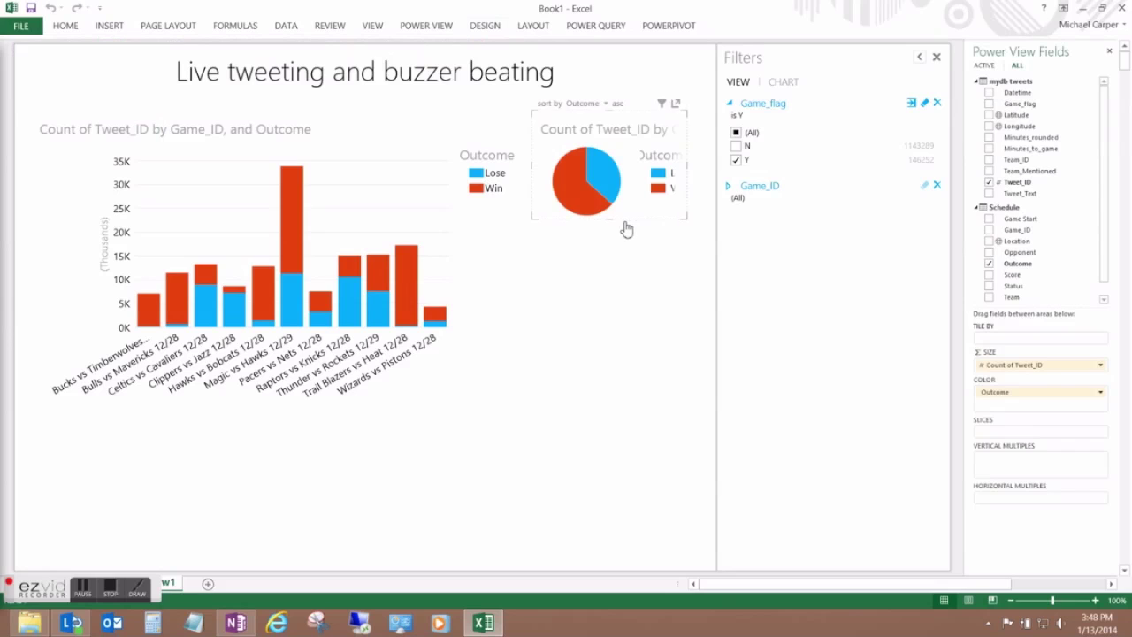
pyautogui.moveTo(622, 222); pyautogui.dragTo(294, 545)
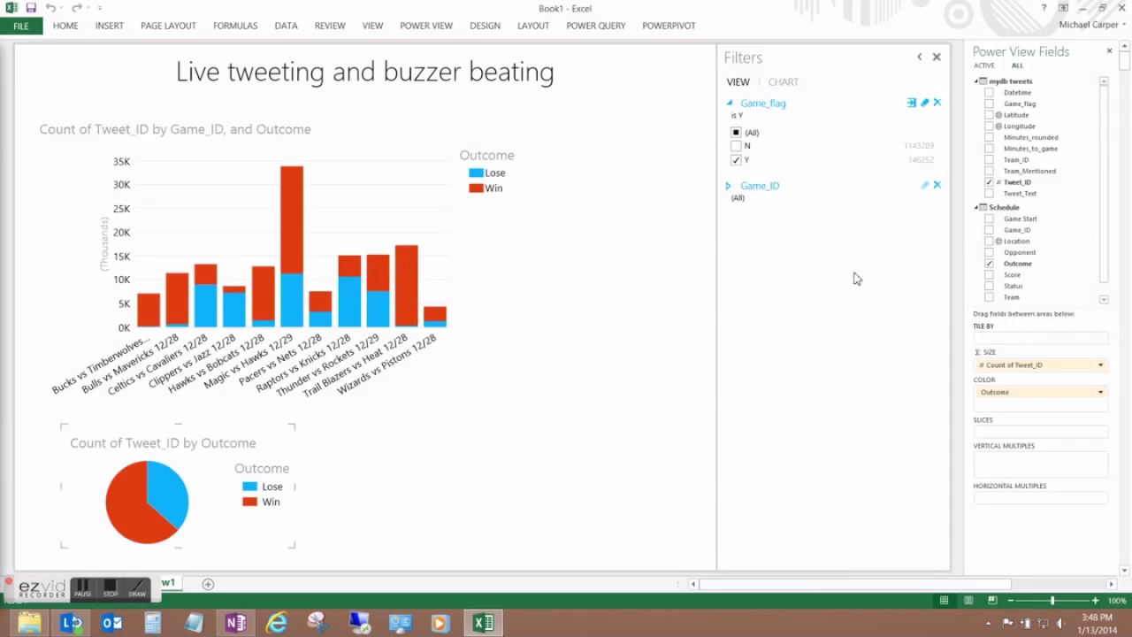
# Step: Build a line chart of Tweet_ID count by Minutes_to_game
pyautogui.moveTo(1017, 181); pyautogui.dragTo(609, 469)
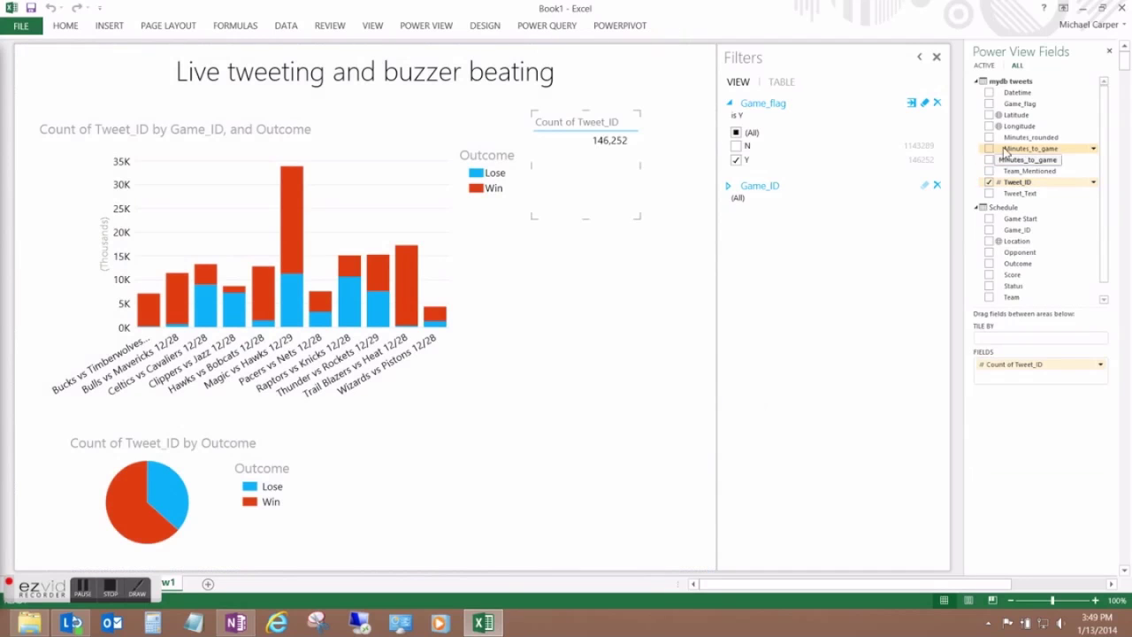
pyautogui.moveTo(1030, 148); pyautogui.dragTo(610, 190)
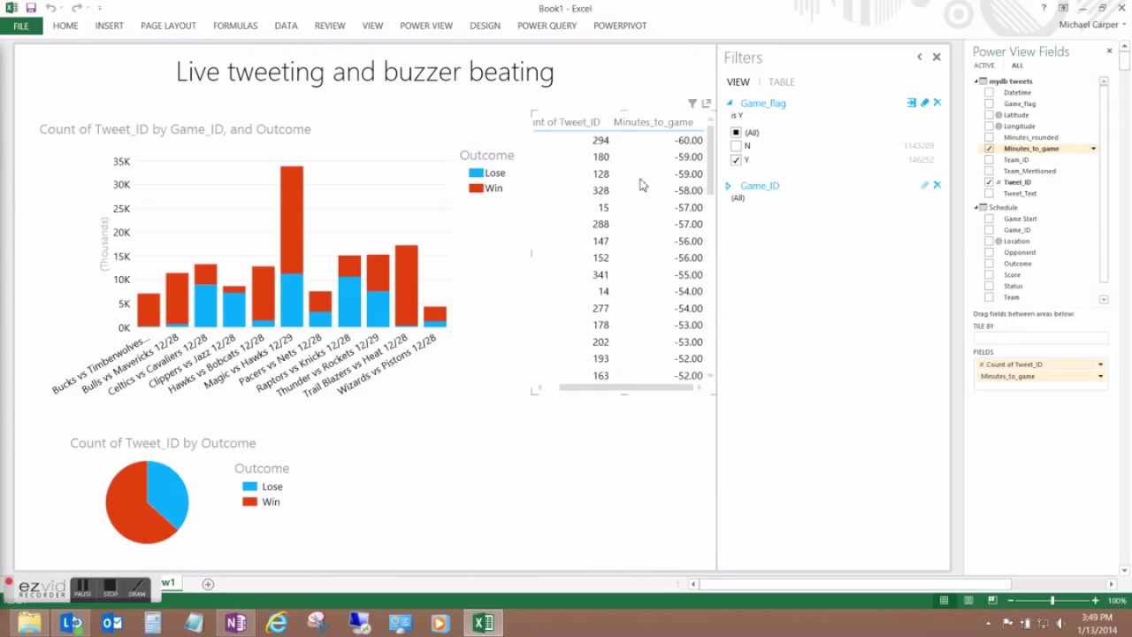
pyautogui.click(479, 32)
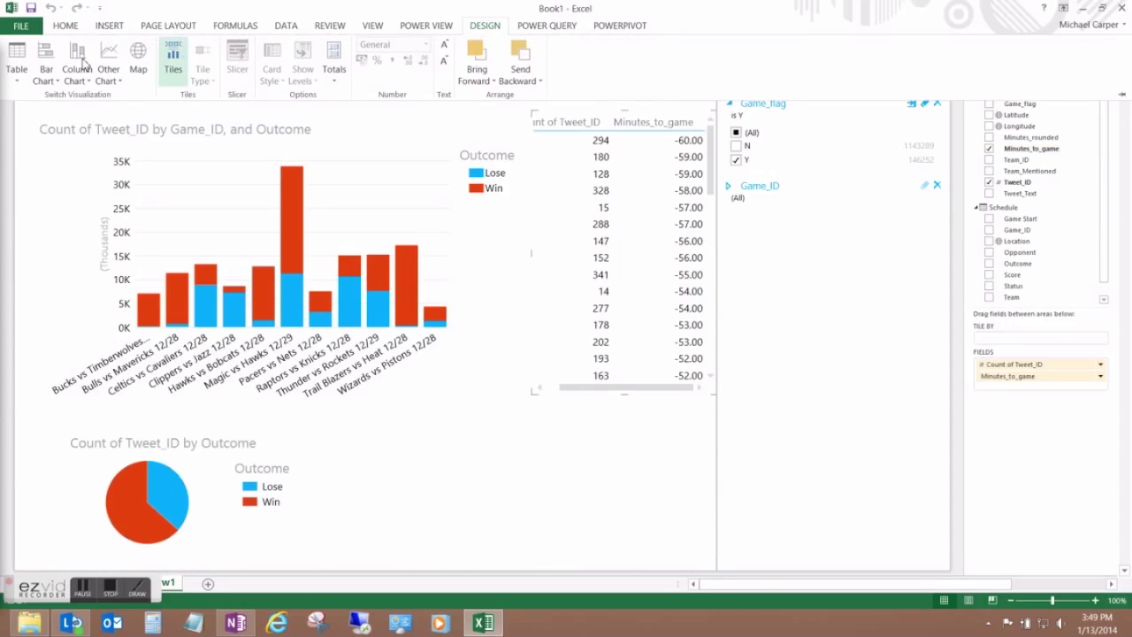
pyautogui.click(115, 85)
pyautogui.click(114, 100)
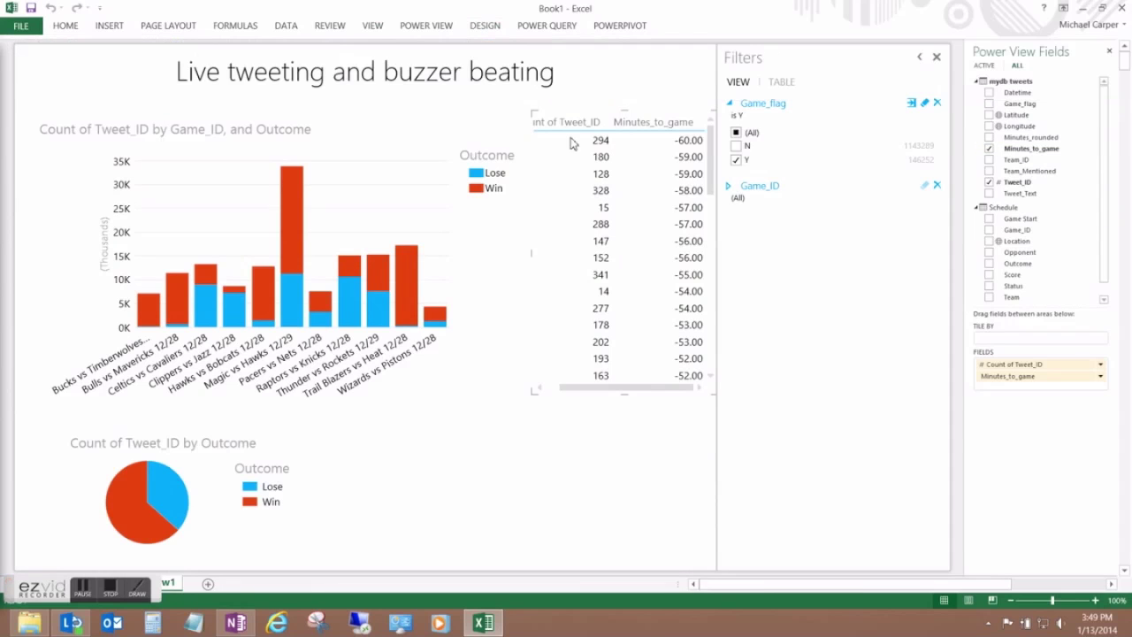
# Step: Stretch the line chart across the dashboard bottom and remove Minutes_to_game from it
pyautogui.moveTo(533, 134); pyautogui.dragTo(445, 274)
pyautogui.moveTo(628, 399); pyautogui.dragTo(709, 399)
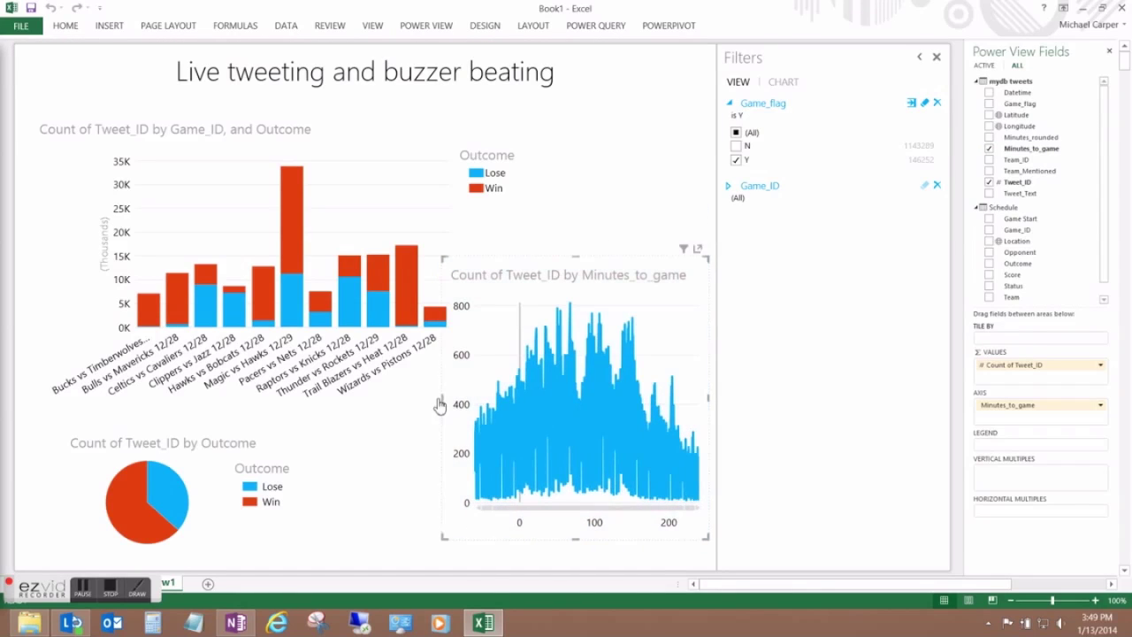
pyautogui.moveTo(441, 396); pyautogui.dragTo(373, 396)
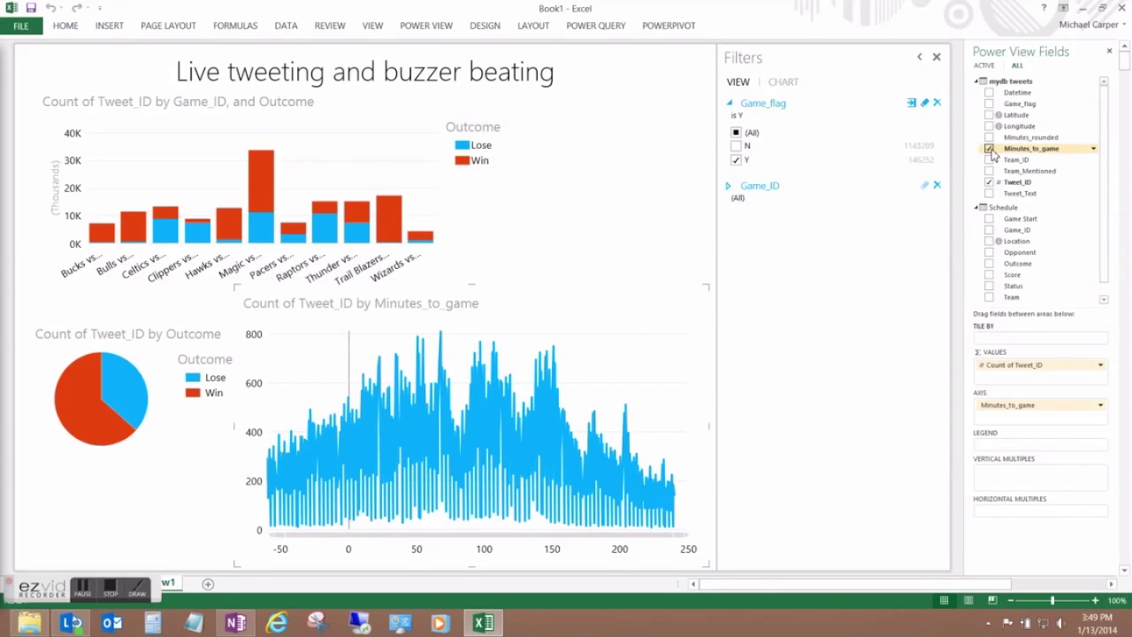
pyautogui.click(989, 150)
# Step: Plot tweets by Minutes_rounded, filter Game_ID to Pacers vs Nets 12/28, and split lines by Team_Mentioned
pyautogui.click(989, 138)
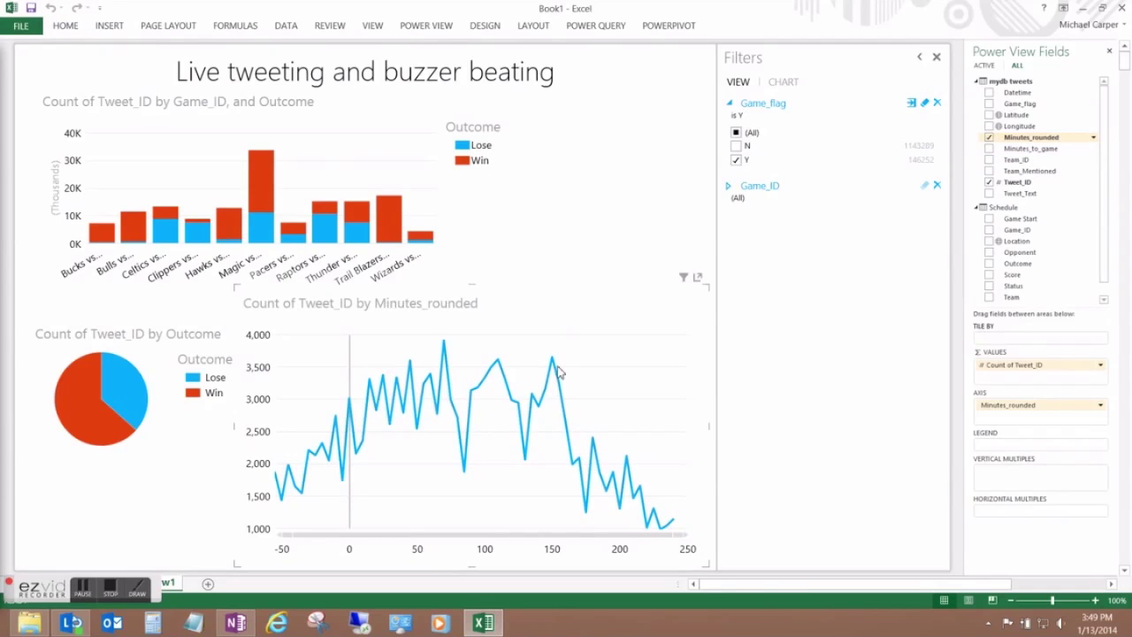
pyautogui.click(760, 185)
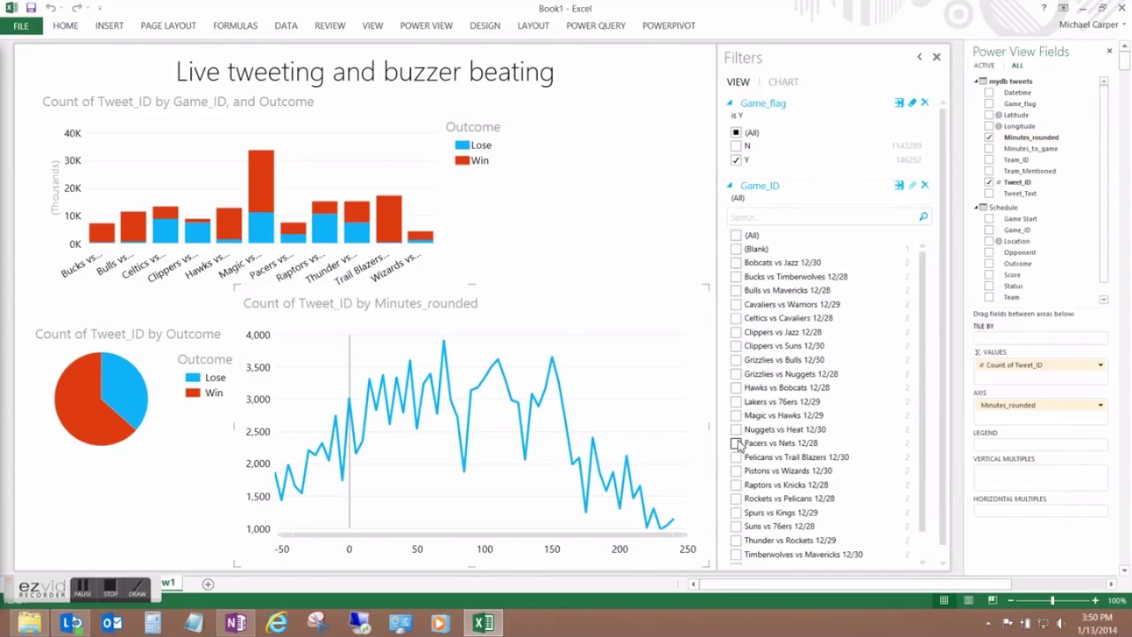
pyautogui.click(736, 443)
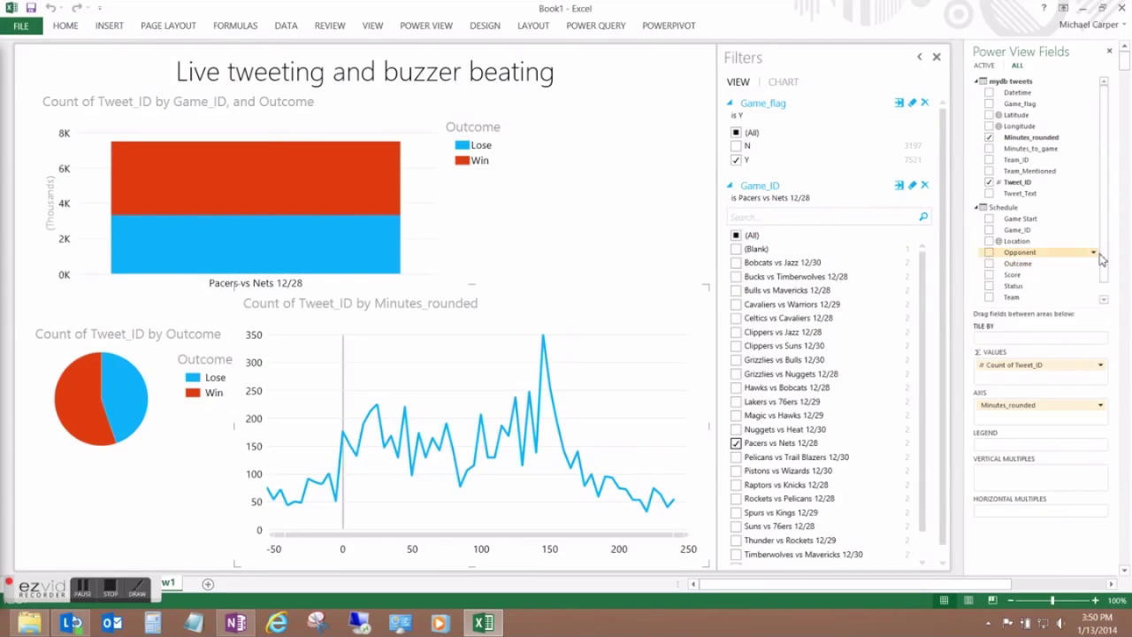
pyautogui.scroll(-1, 1052, 212)
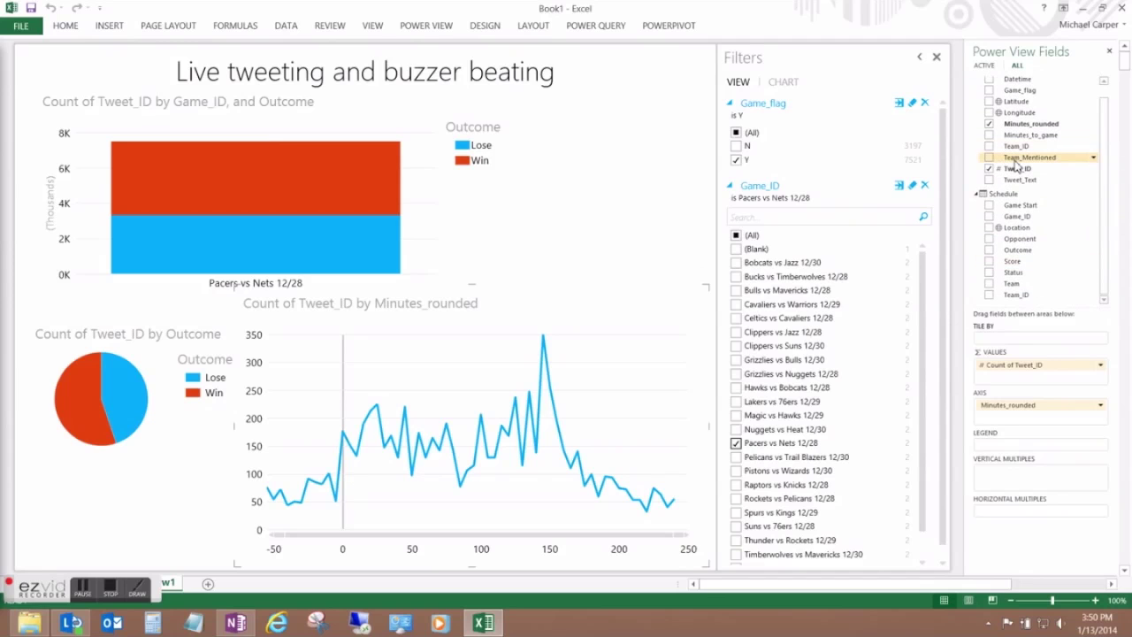
pyautogui.moveTo(1016, 159); pyautogui.dragTo(633, 424)
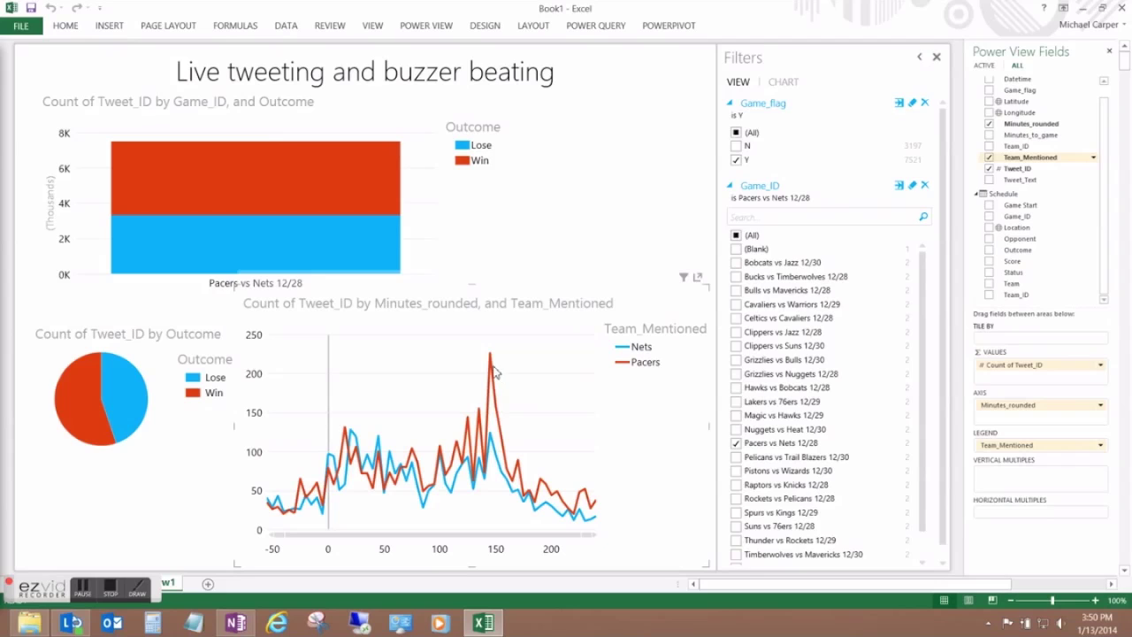
pyautogui.moveTo(492, 370)
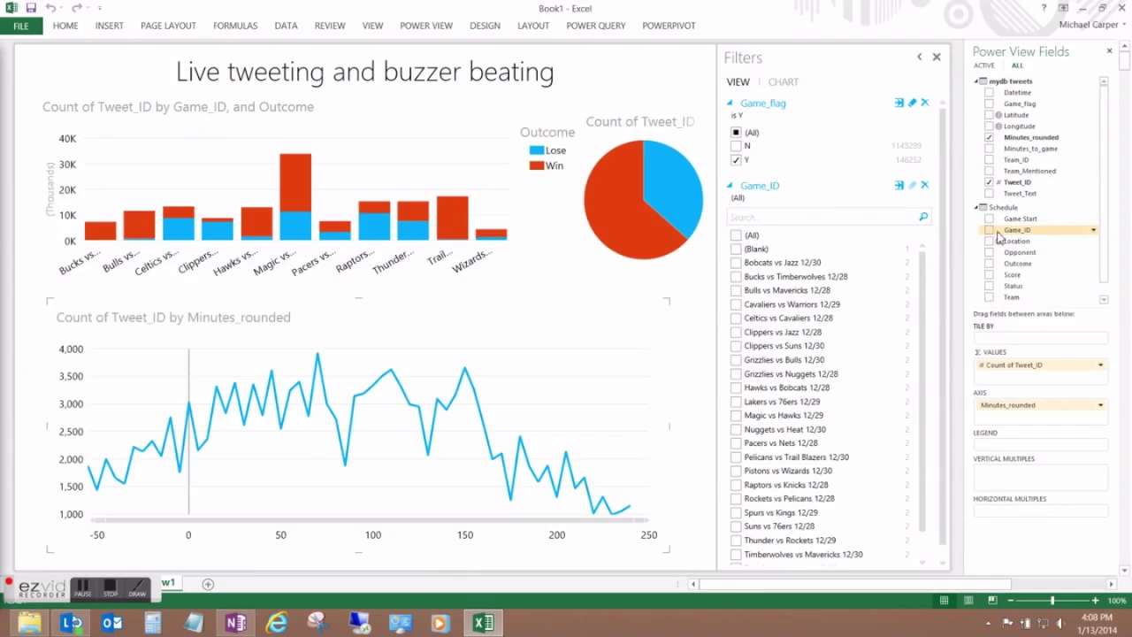
# Step: Tile the line chart by Game_ID with Team_Mentioned lines, viewing Hawks vs Bobcats and Magic vs Hawks
pyautogui.moveTo(1017, 230); pyautogui.dragTo(1016, 340)
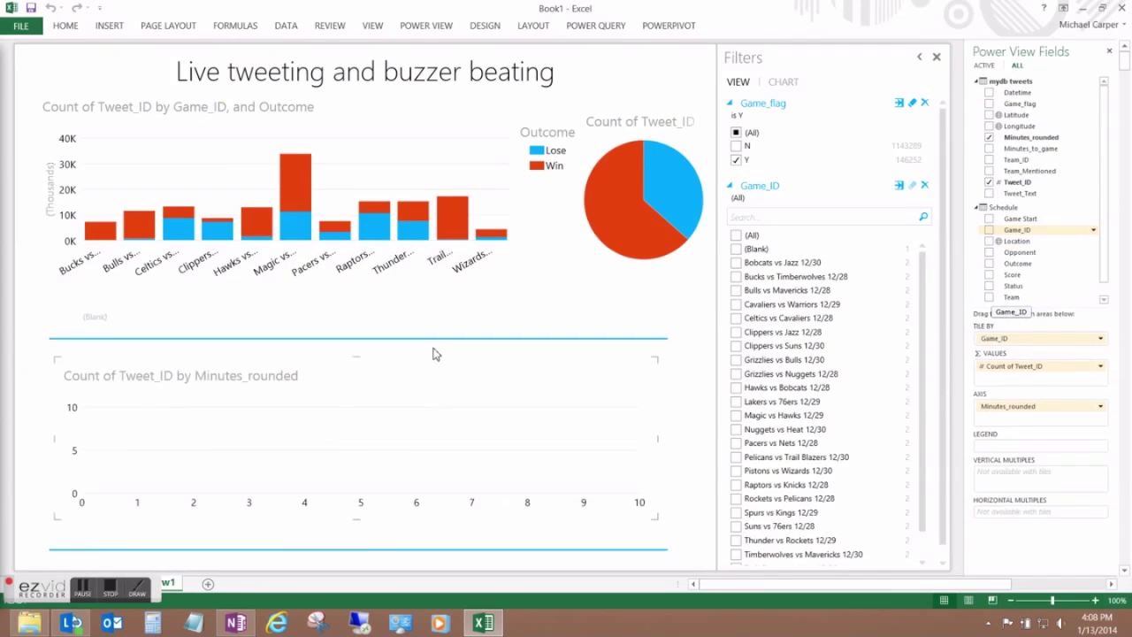
pyautogui.moveTo(1022, 174); pyautogui.dragTo(496, 394)
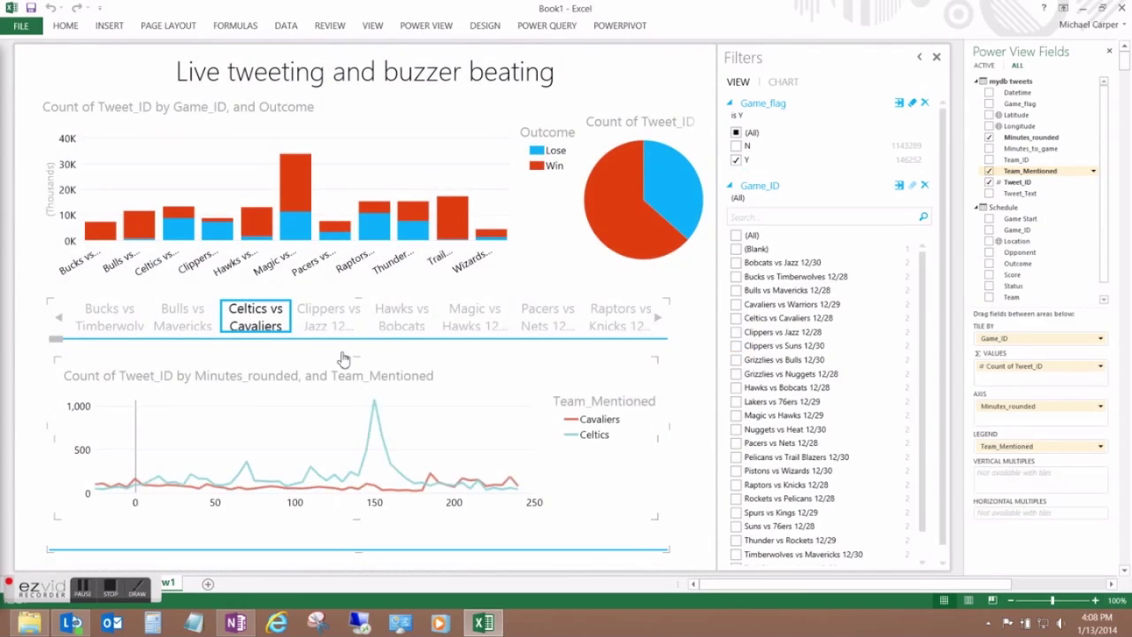
pyautogui.click(401, 321)
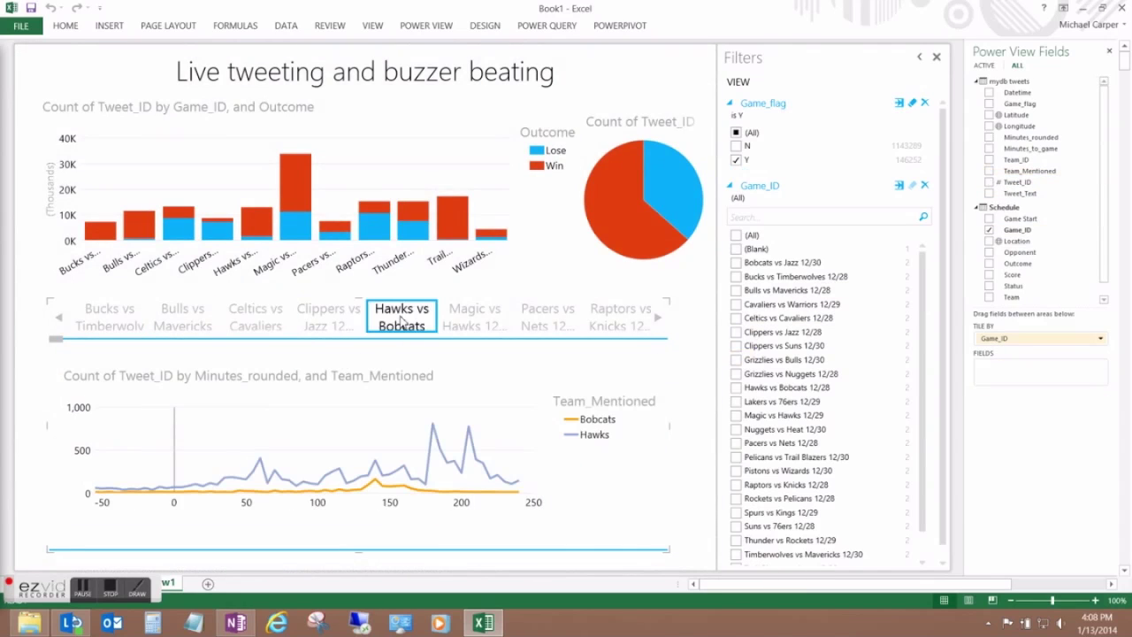
pyautogui.click(456, 325)
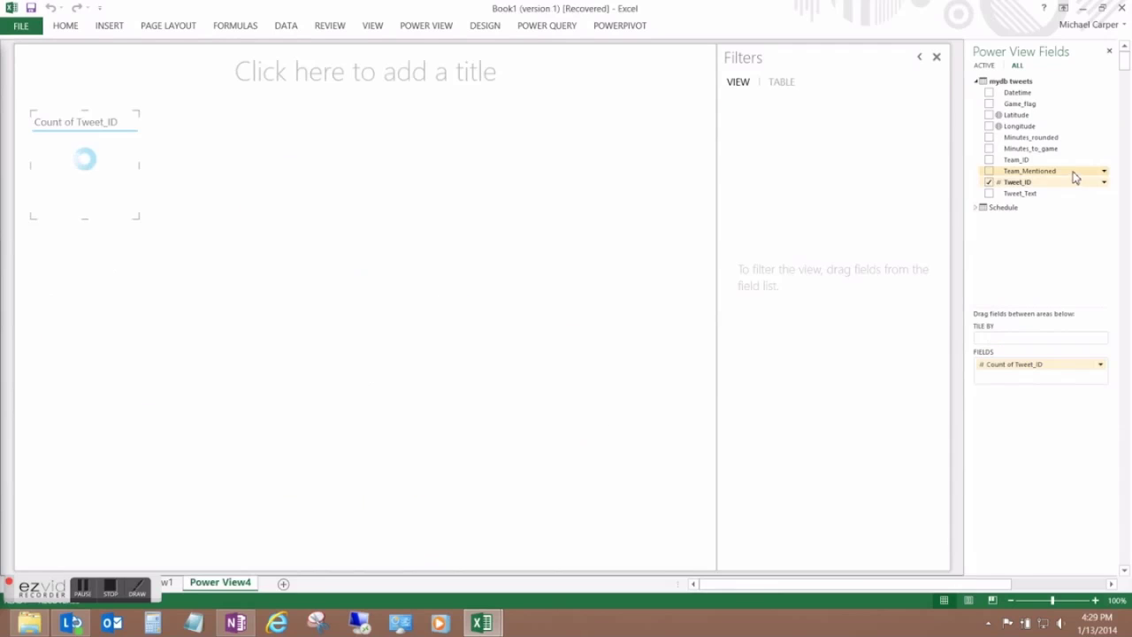
# Step: Add Latitude and Longitude to the tweet count table and filter Game_flag to Y
pyautogui.click(989, 115)
pyautogui.click(989, 125)
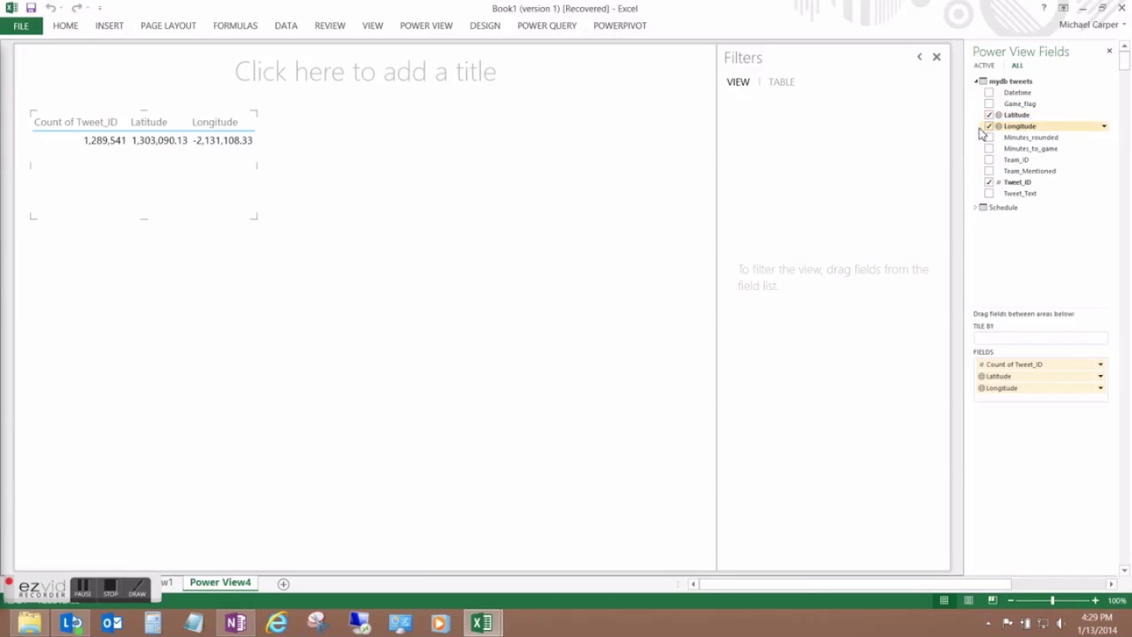
pyautogui.moveTo(1017, 103); pyautogui.dragTo(778, 146)
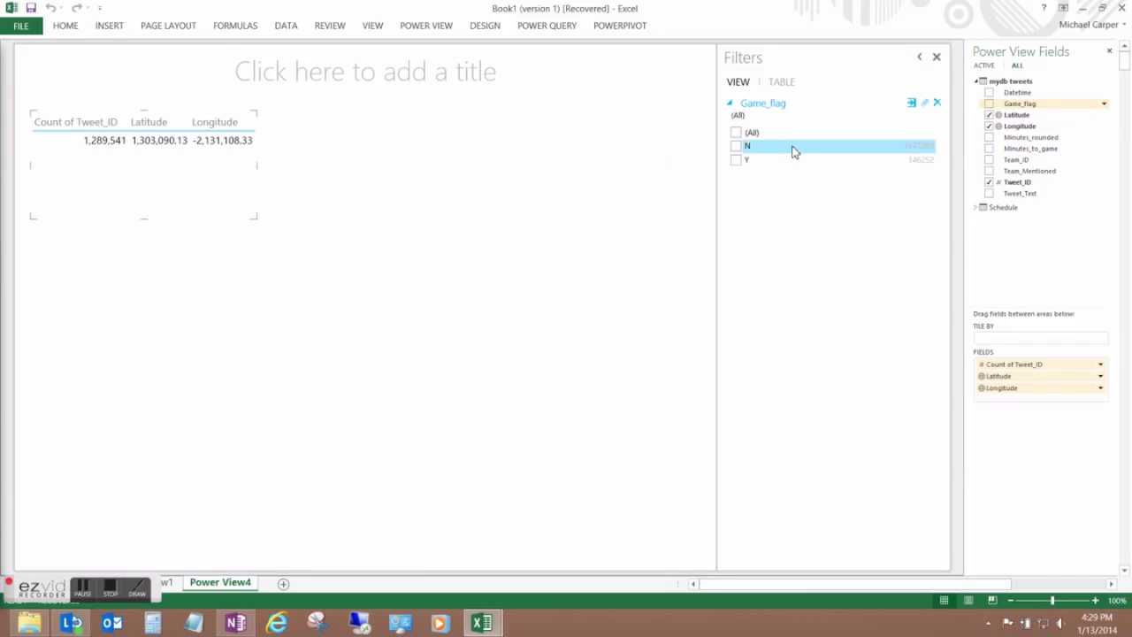
pyautogui.click(736, 160)
# Step: Filter Latitude to 'is not 0' in advanced mode and set Latitude to Do Not Summarize
pyautogui.moveTo(1018, 115); pyautogui.dragTo(766, 230)
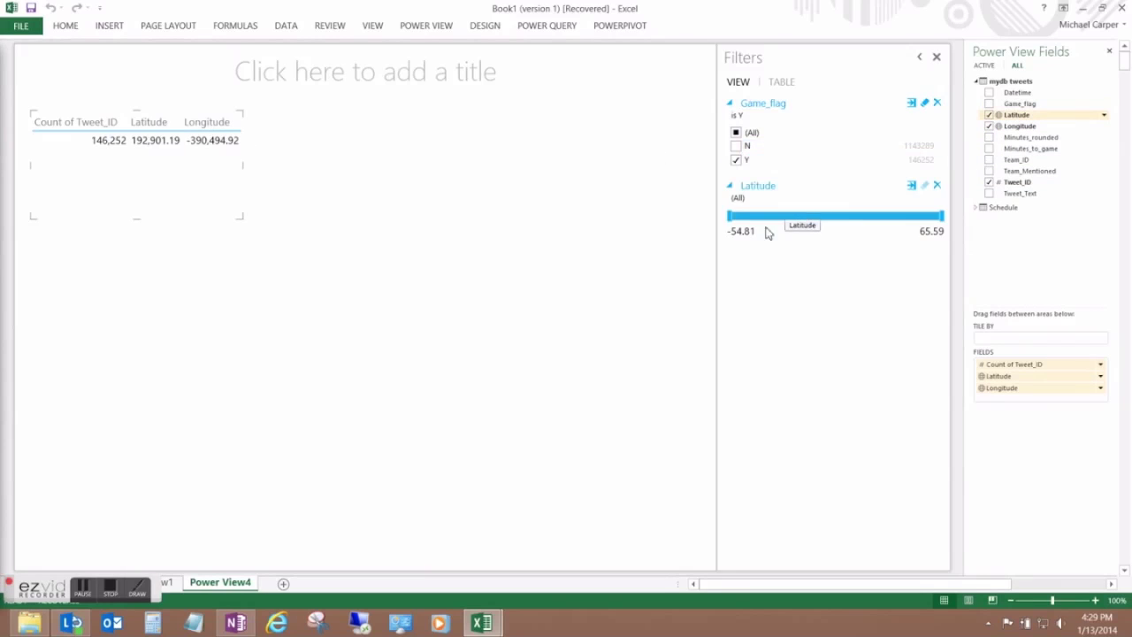
pyautogui.click(866, 237)
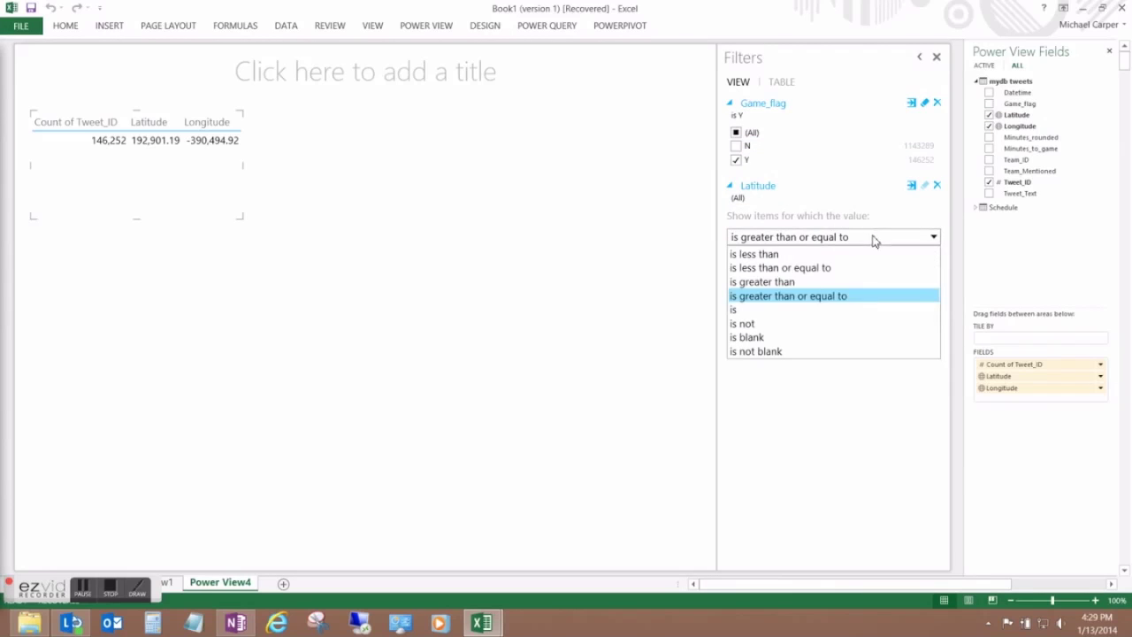
pyautogui.click(750, 321)
pyautogui.click(745, 259)
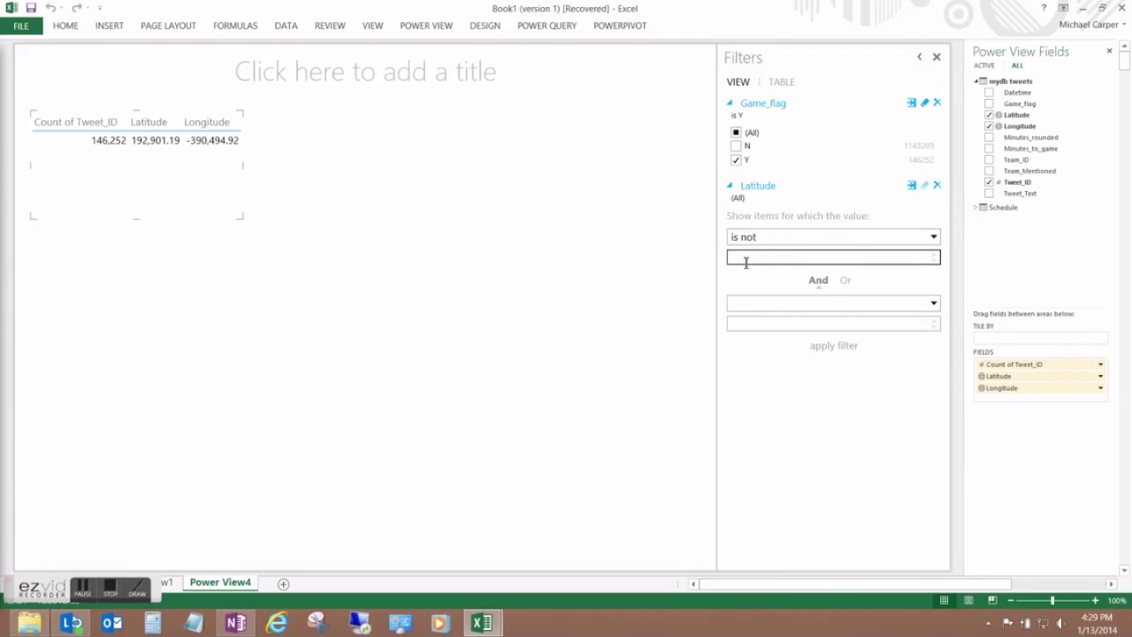
pyautogui.write('0')
pyautogui.click(827, 345)
pyautogui.click(1101, 376)
pyautogui.click(1082, 408)
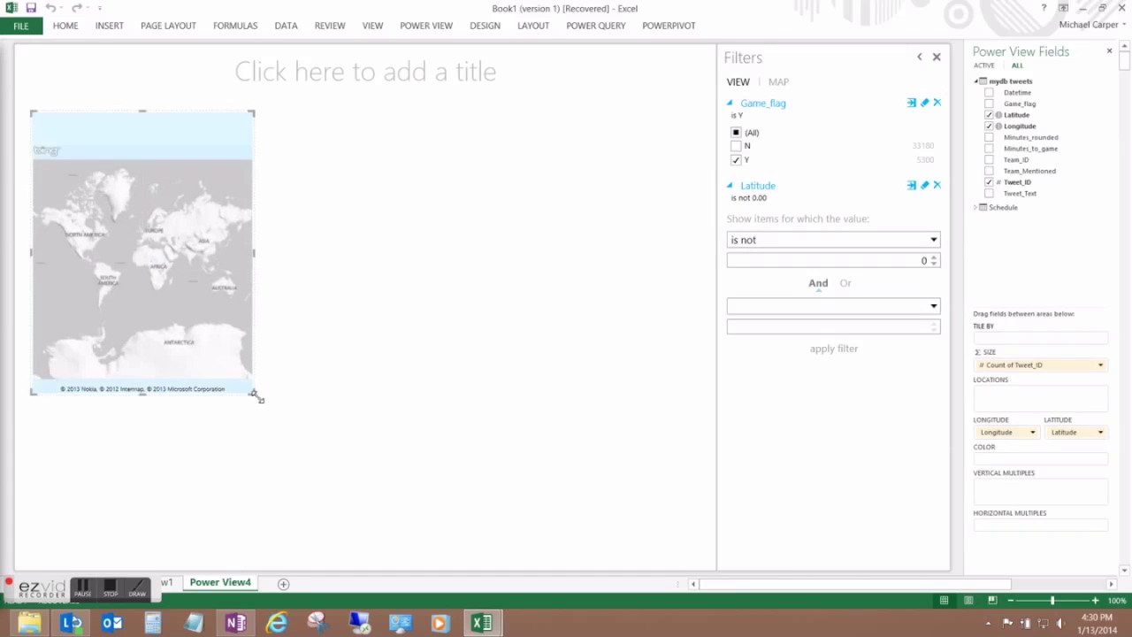
# Step: Enlarge the tweet map, show the Pacers vs Nets game with Longitude/Latitude as locations, and zoom in on North America
pyautogui.moveTo(255, 395); pyautogui.dragTo(652, 528)
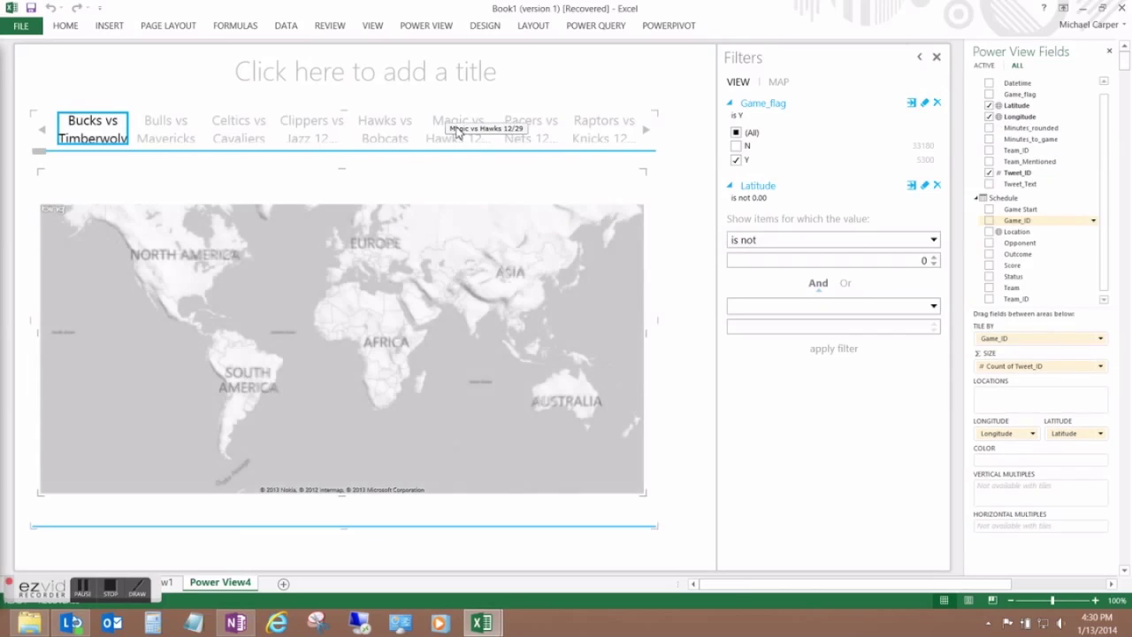
pyautogui.click(531, 128)
pyautogui.moveTo(997, 434); pyautogui.dragTo(1040, 393)
pyautogui.moveTo(1074, 433); pyautogui.dragTo(1024, 422)
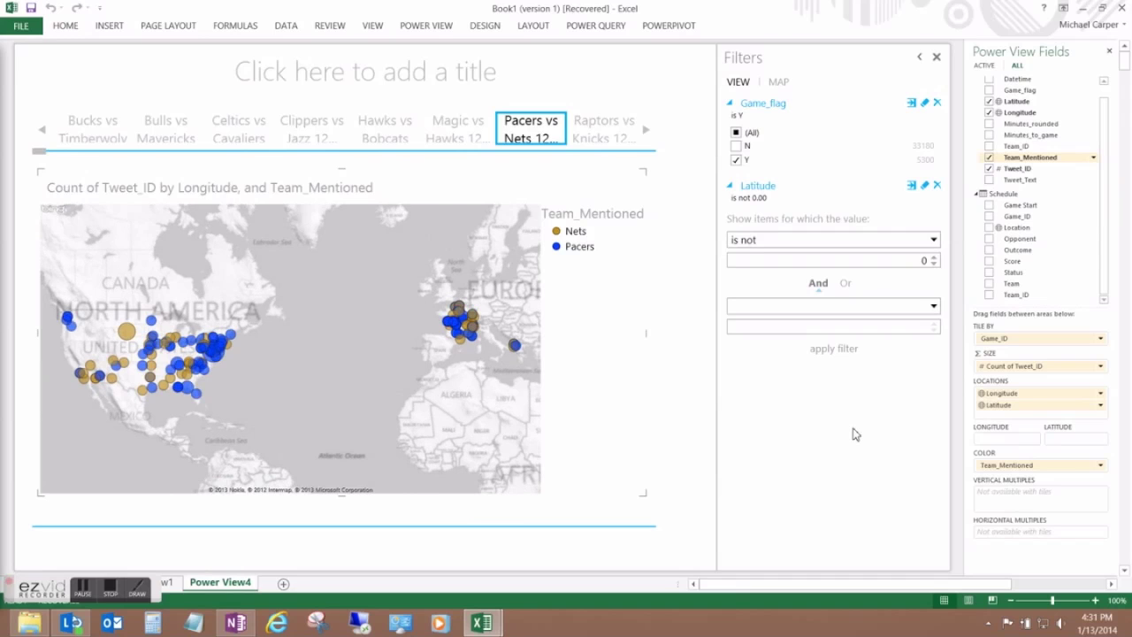
pyautogui.moveTo(328, 392); pyautogui.dragTo(425, 387)
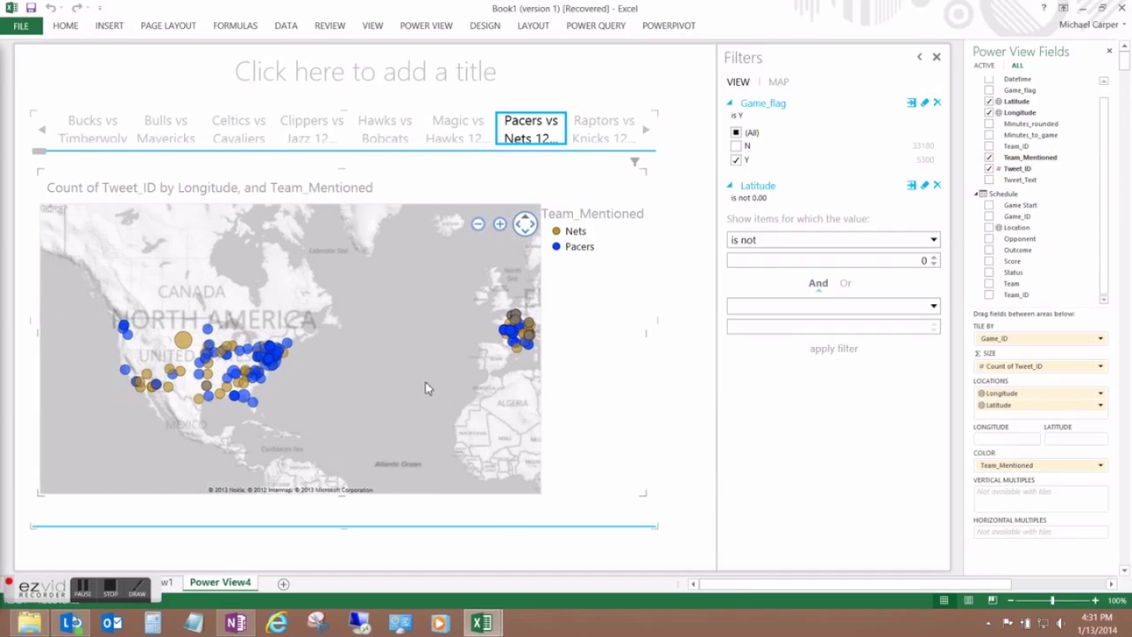
pyautogui.scroll(3, 459, 364)
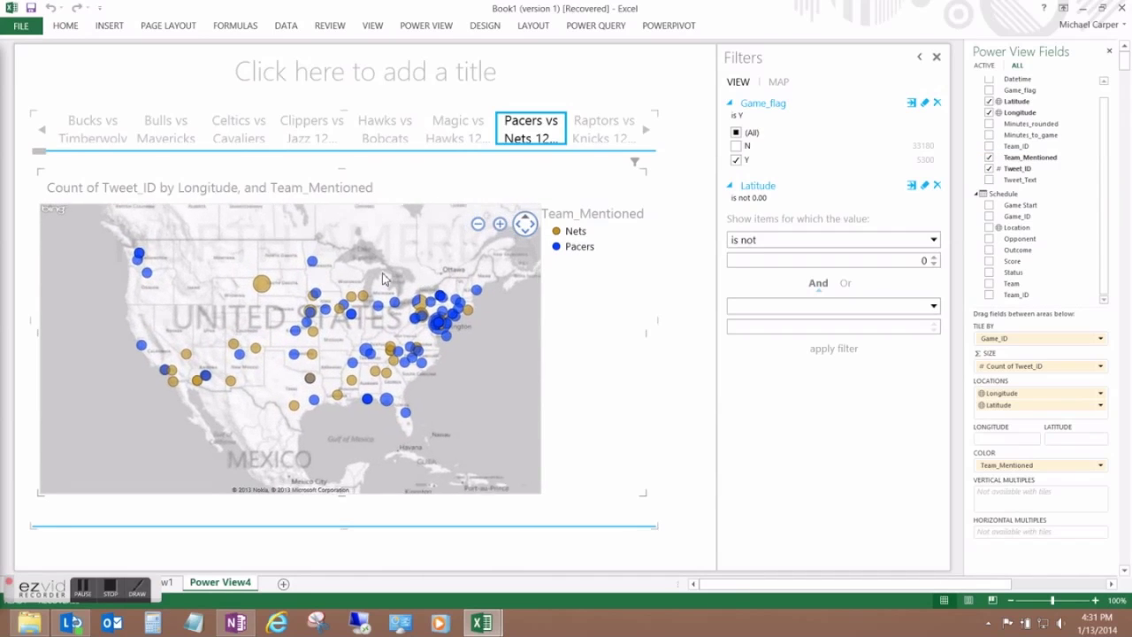
pyautogui.scroll(2, 469, 280)
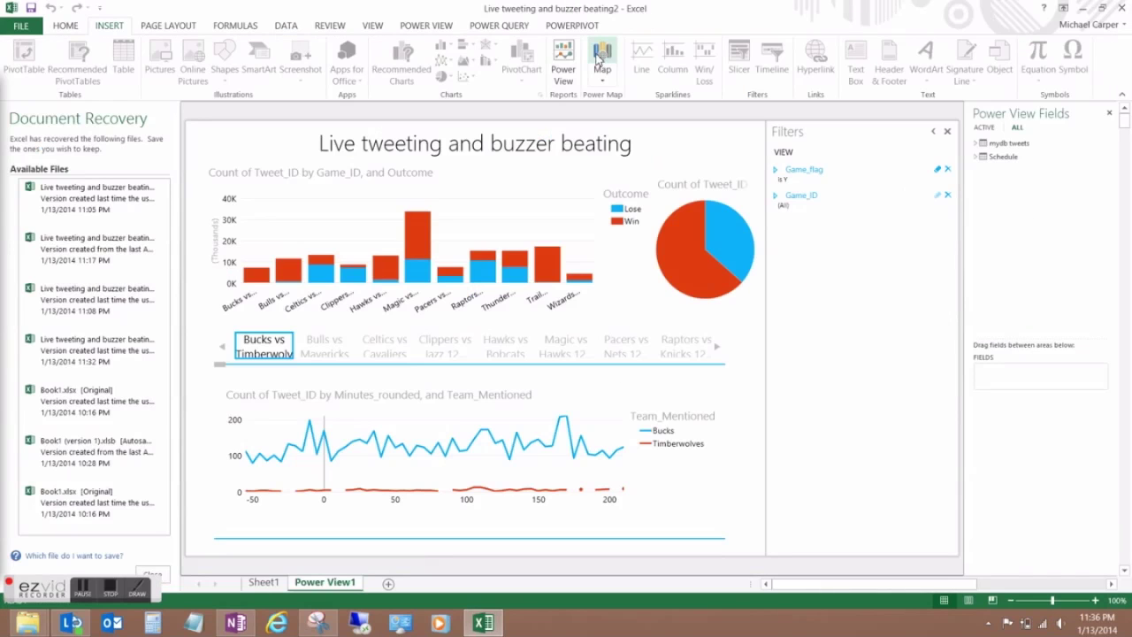
# Step: Create a Power Map located by Latitude and Longitude, with Show Zeroes turned off in Layer Options
pyautogui.click(599, 54)
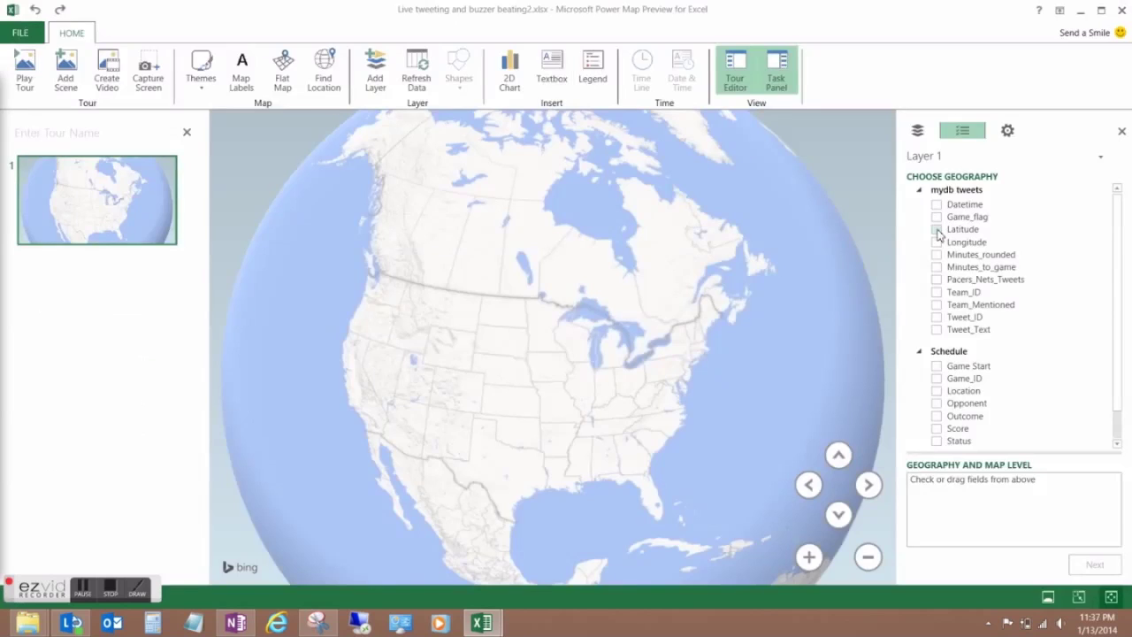
pyautogui.click(937, 230)
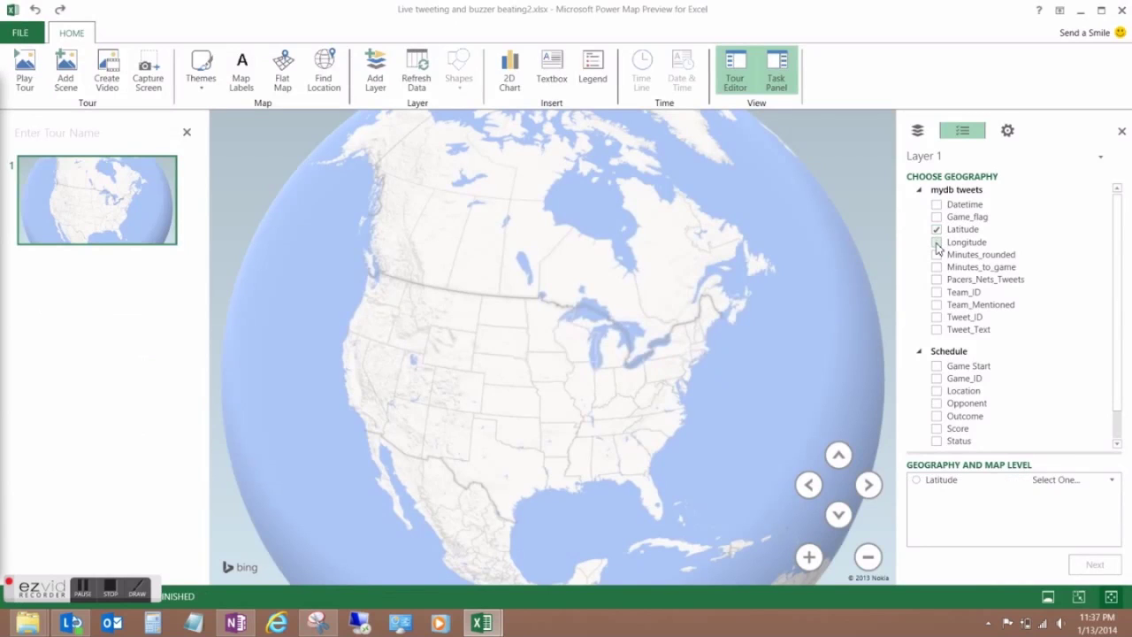
pyautogui.click(937, 243)
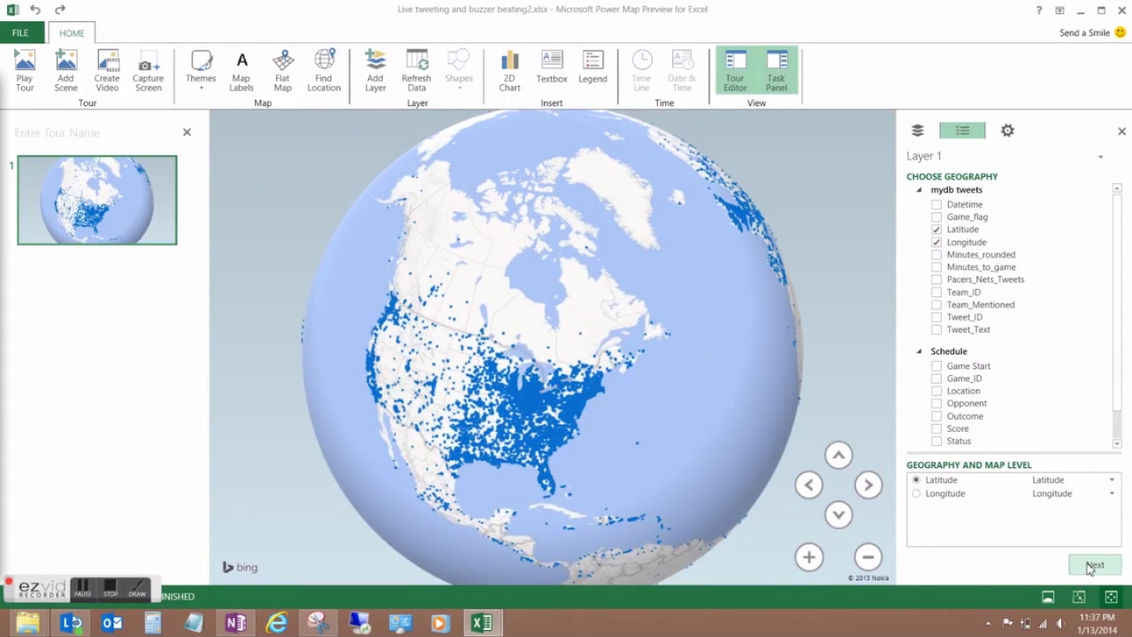
pyautogui.click(1094, 565)
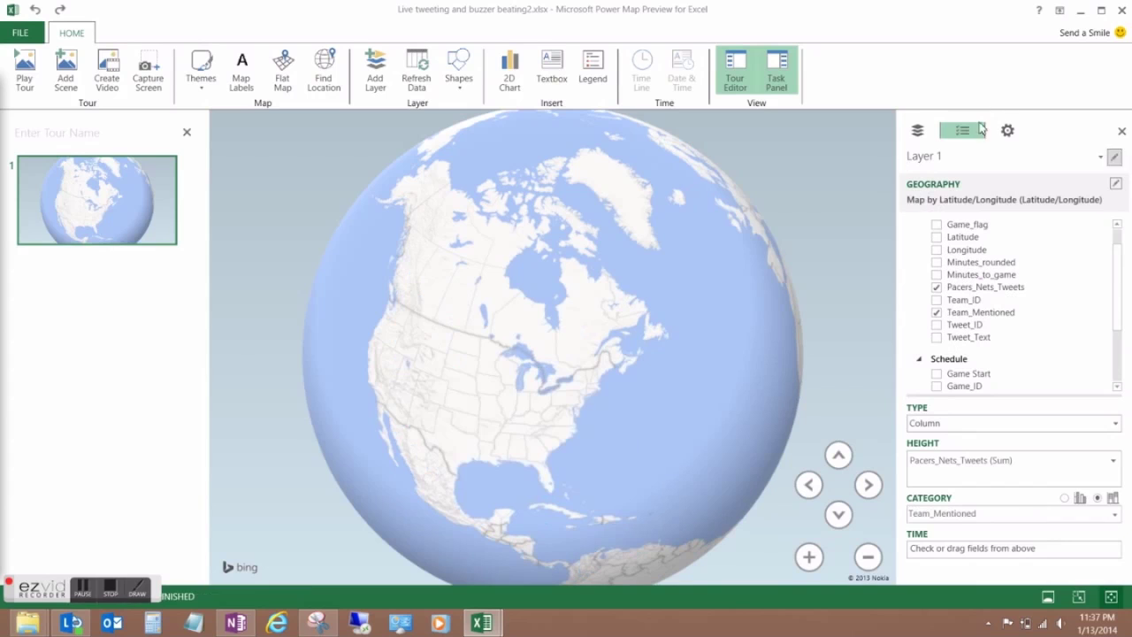
pyautogui.click(1007, 133)
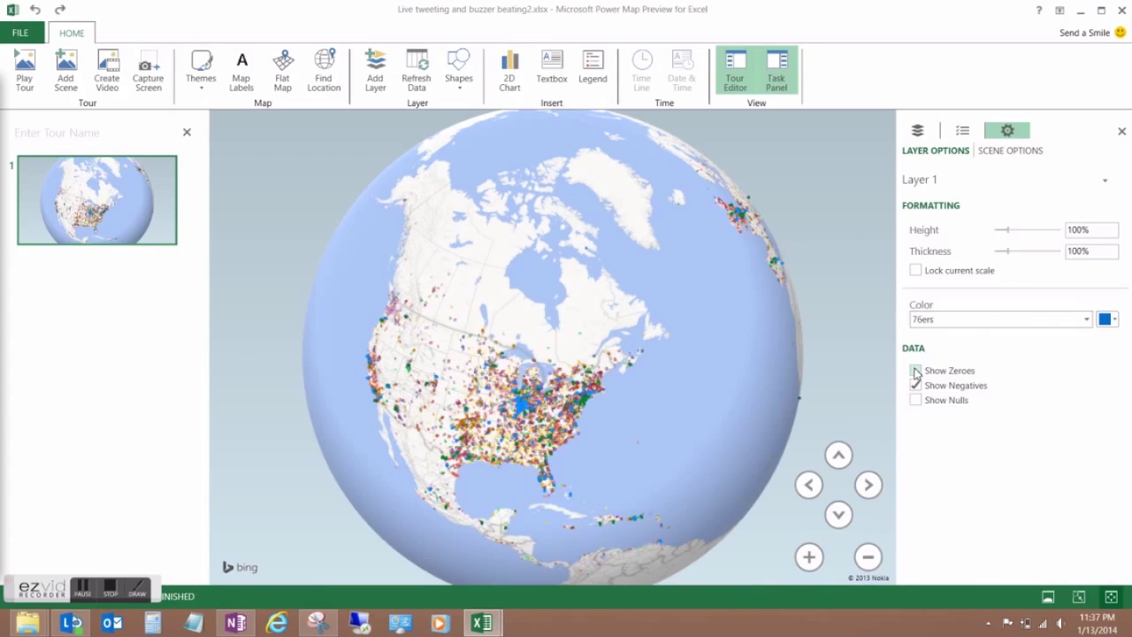
pyautogui.click(915, 371)
pyautogui.click(963, 131)
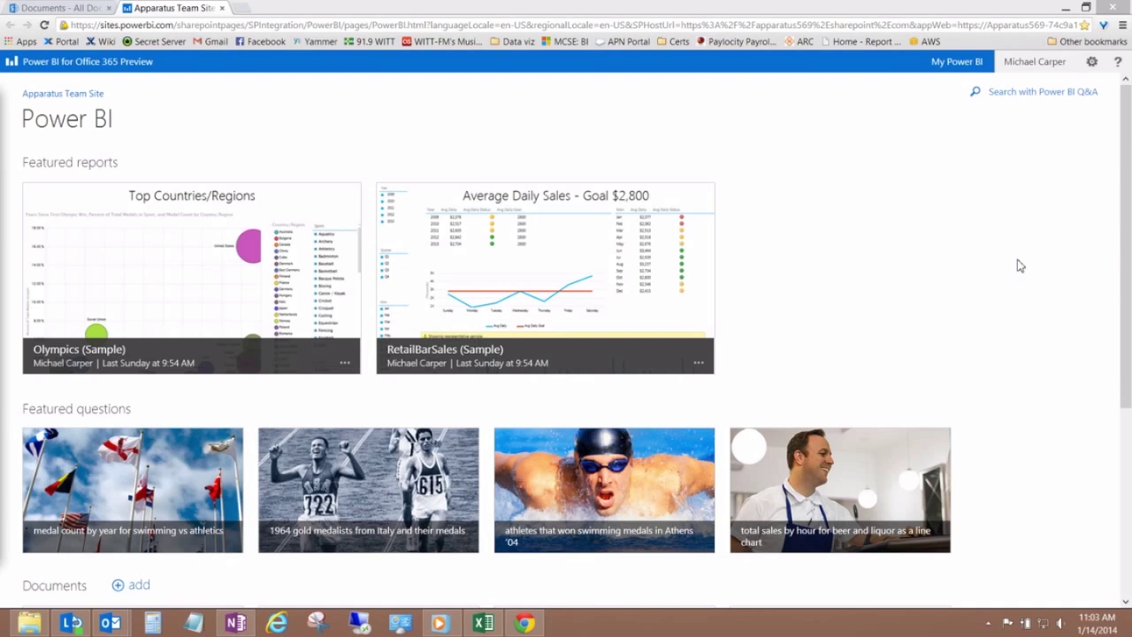
# Step: Upload the file 'Live tweeting and buzzer beating2' into the Power BI site's Documents library
pyautogui.scroll(-3, 1006, 256)
pyautogui.click(131, 350)
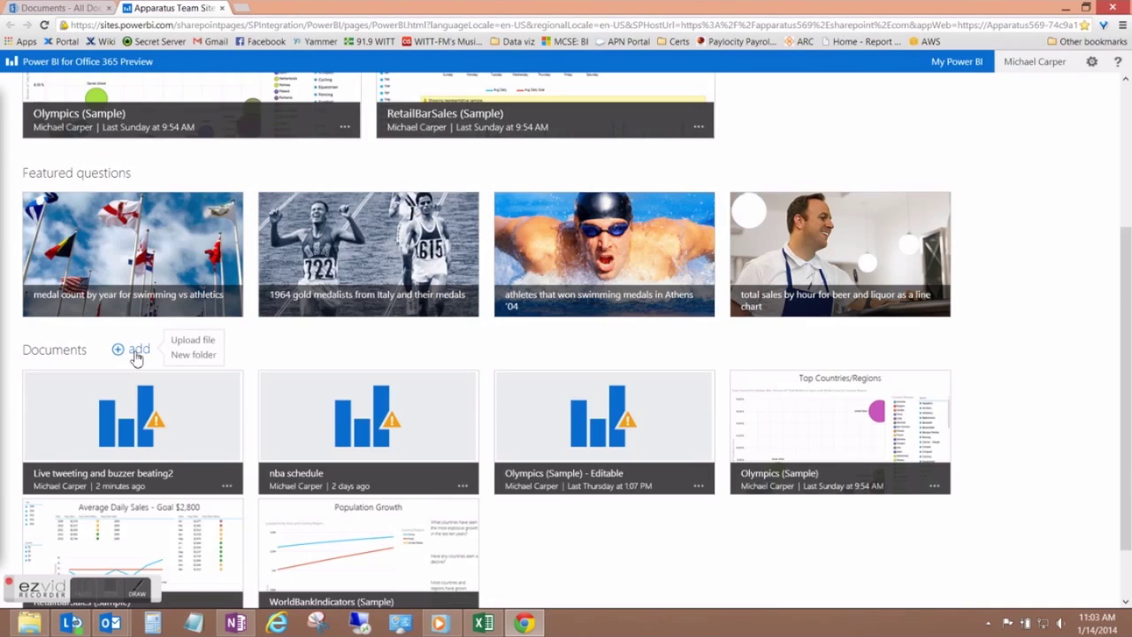
pyautogui.click(191, 340)
pyautogui.click(531, 303)
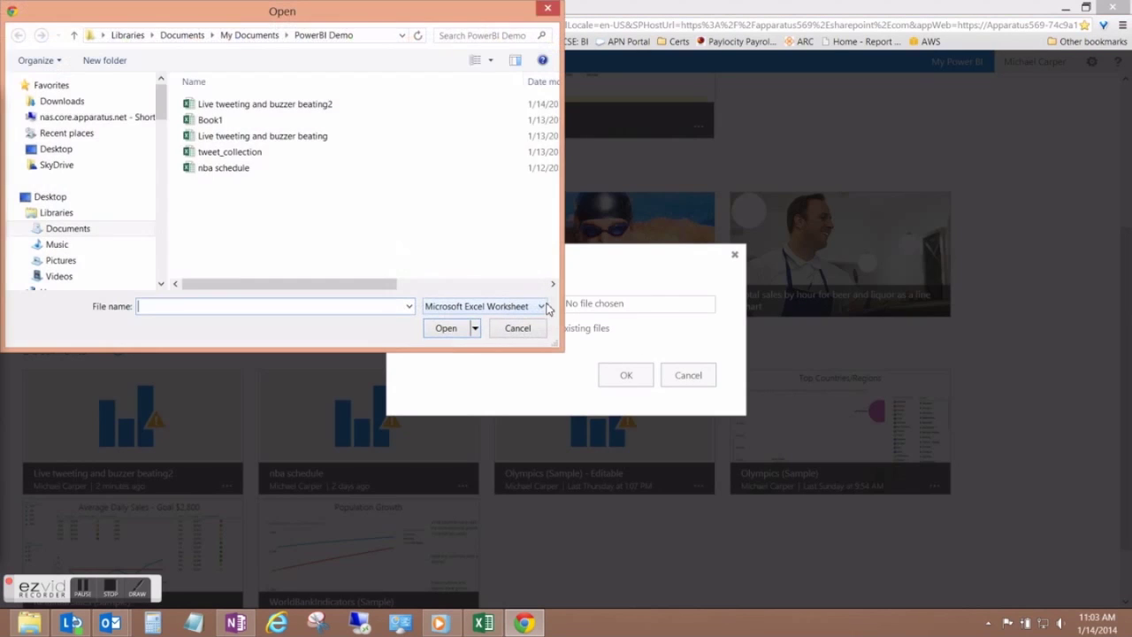
pyautogui.click(279, 104)
pyautogui.click(446, 328)
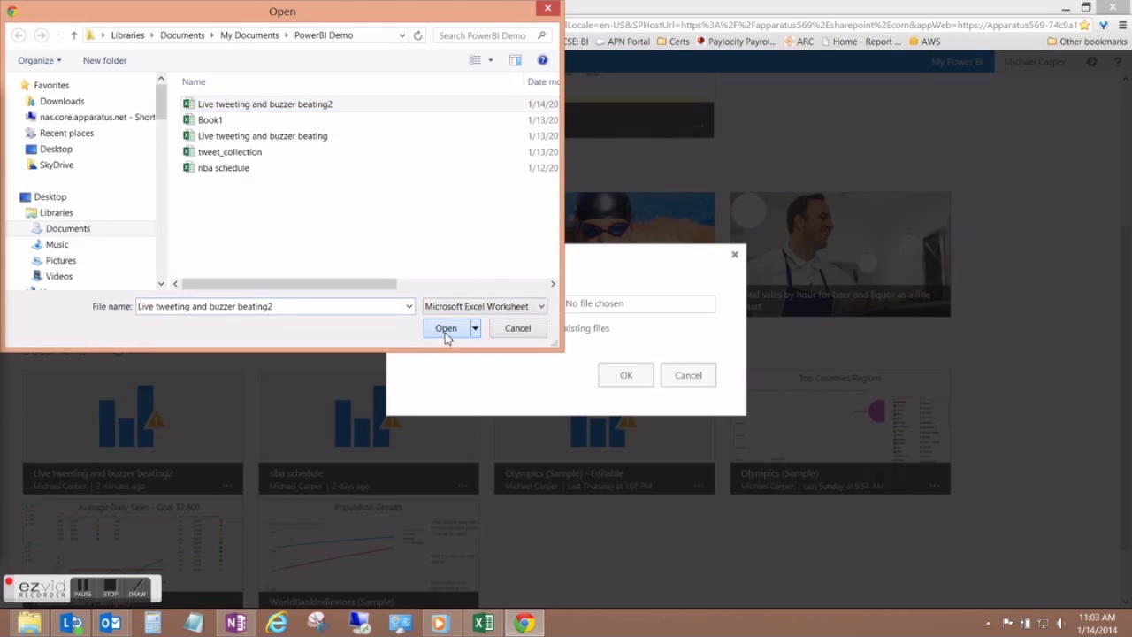
pyautogui.click(624, 376)
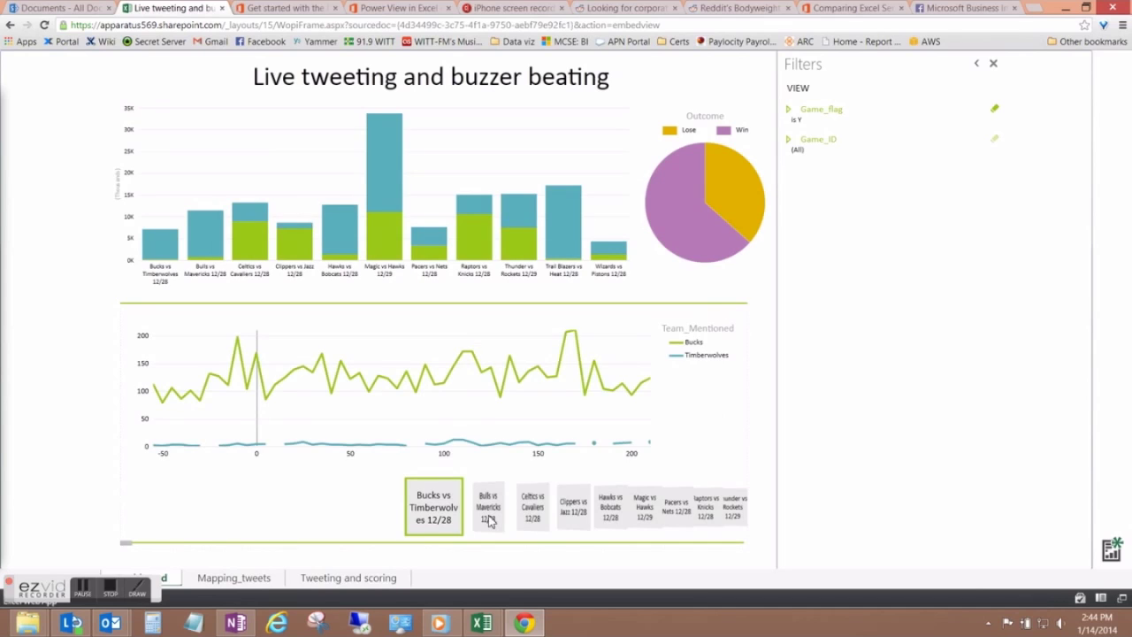
# Step: Filter the published dashboard to Bulls vs Mavericks and Magic vs Hawks, then go to Q&A
pyautogui.click(491, 521)
pyautogui.click(373, 165)
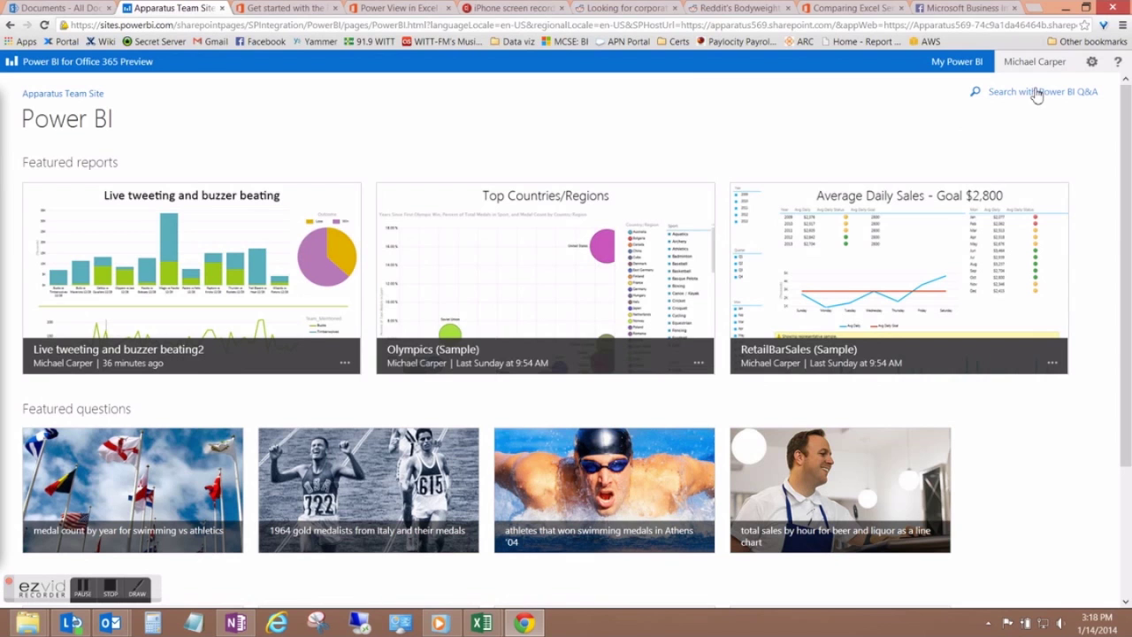
pyautogui.click(1034, 92)
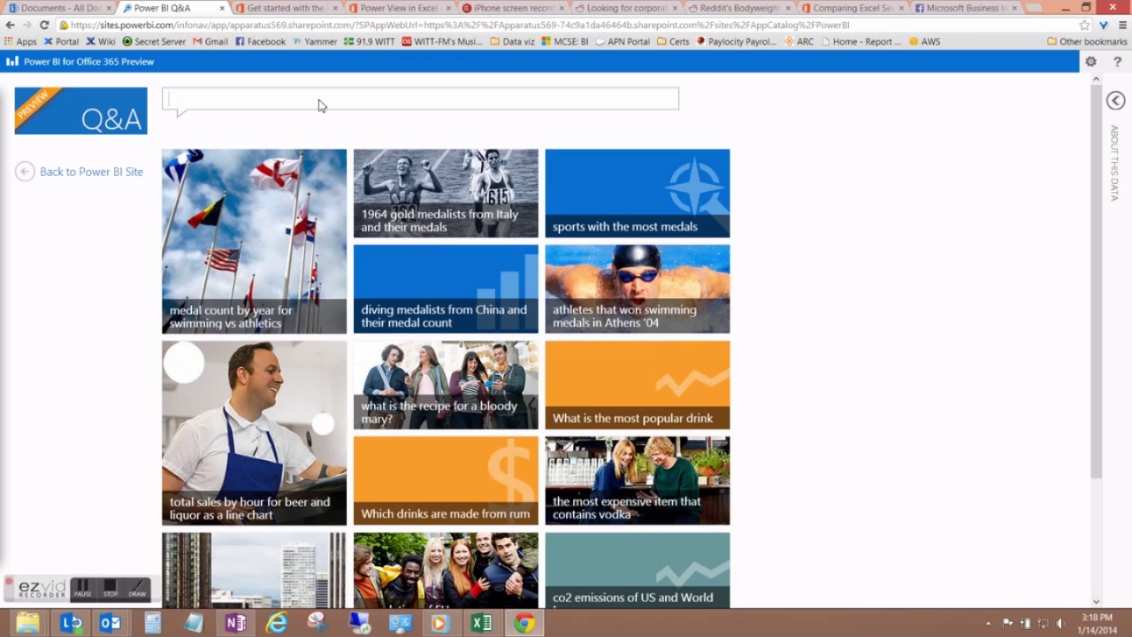
# Step: Ask Q&A 'count of tweet id by team id and outcome game flag=y'
pyautogui.write('country')
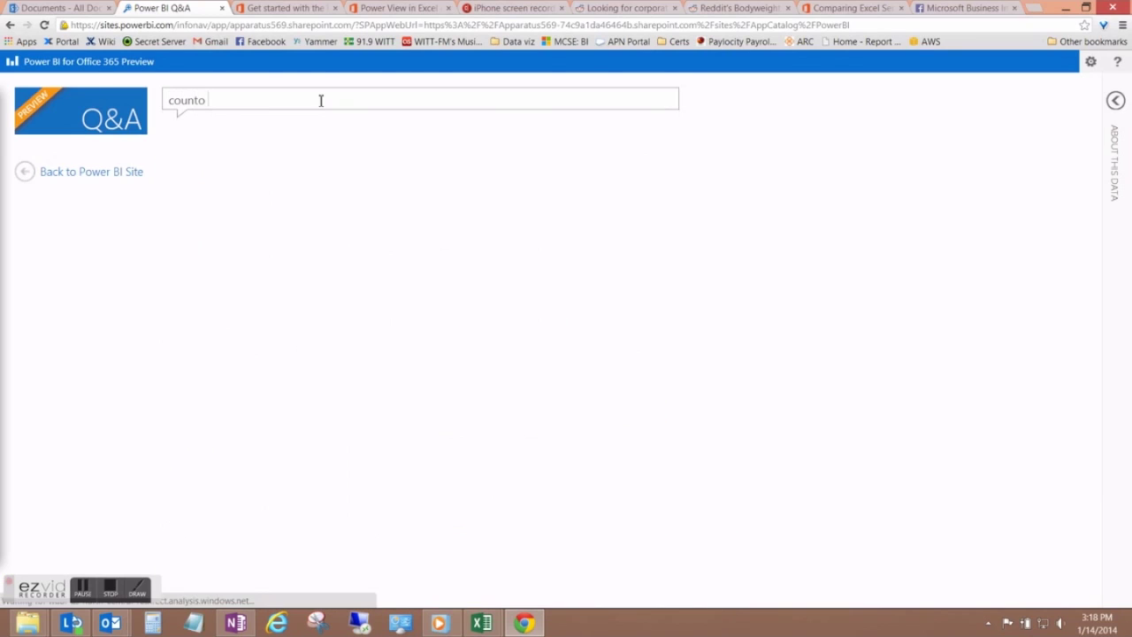
pyautogui.write(' f')
pyautogui.press('BackSpace')
pyautogui.press('BackSpace')
pyautogui.press('BackSpace')
pyautogui.press('BackSpace')
pyautogui.write('of tweet id')
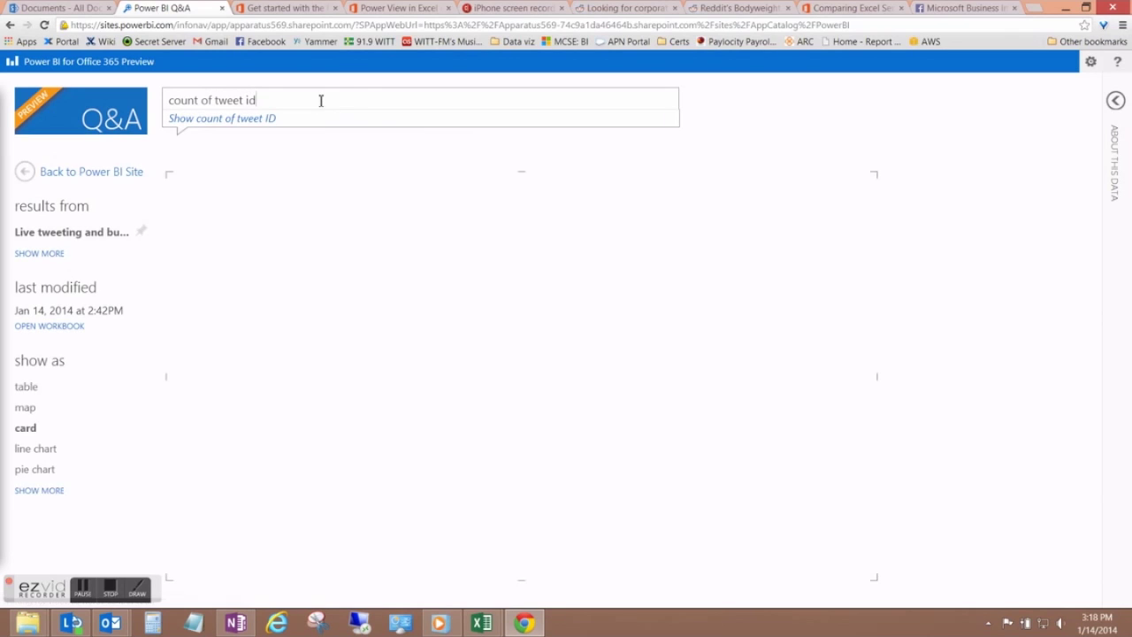
pyautogui.write(' by team id')
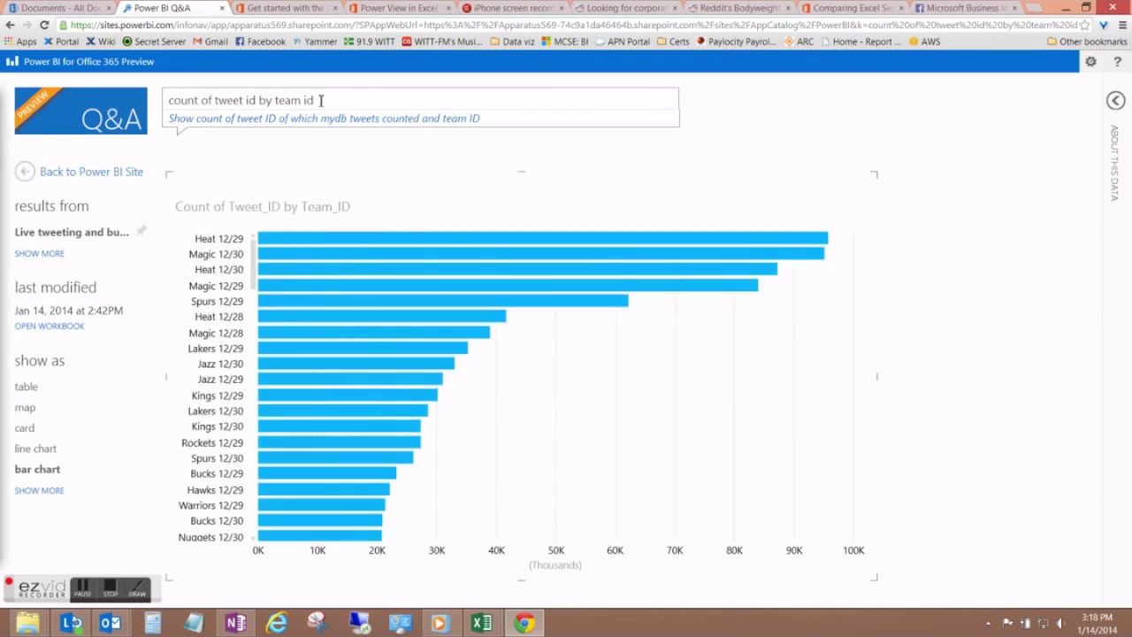
pyautogui.write(' and outcome')
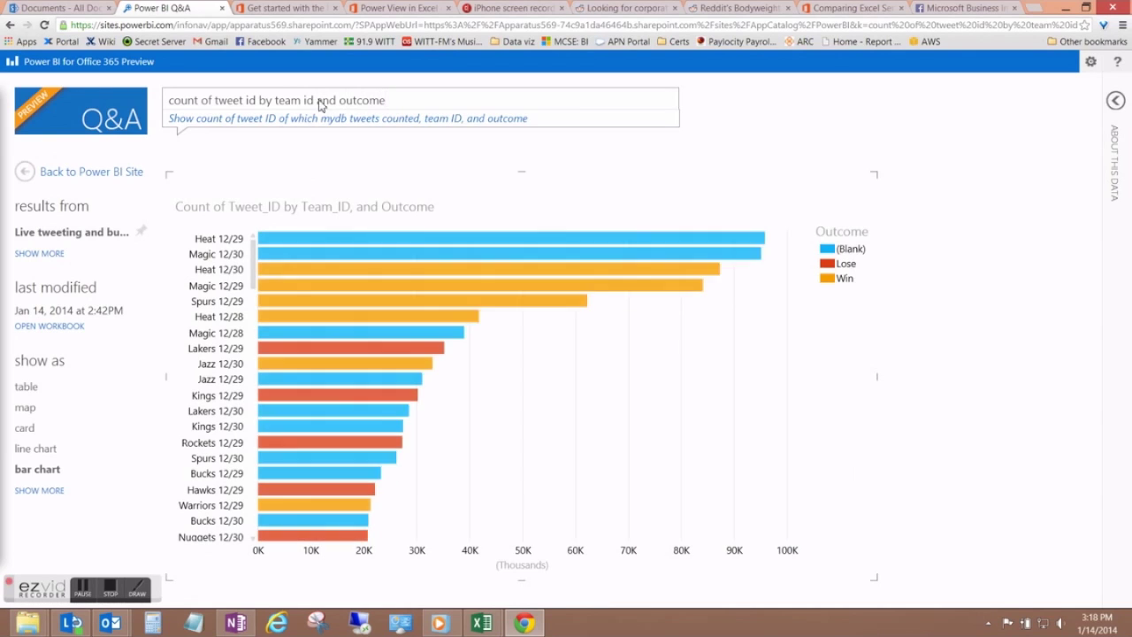
pyautogui.write(' qame fl')
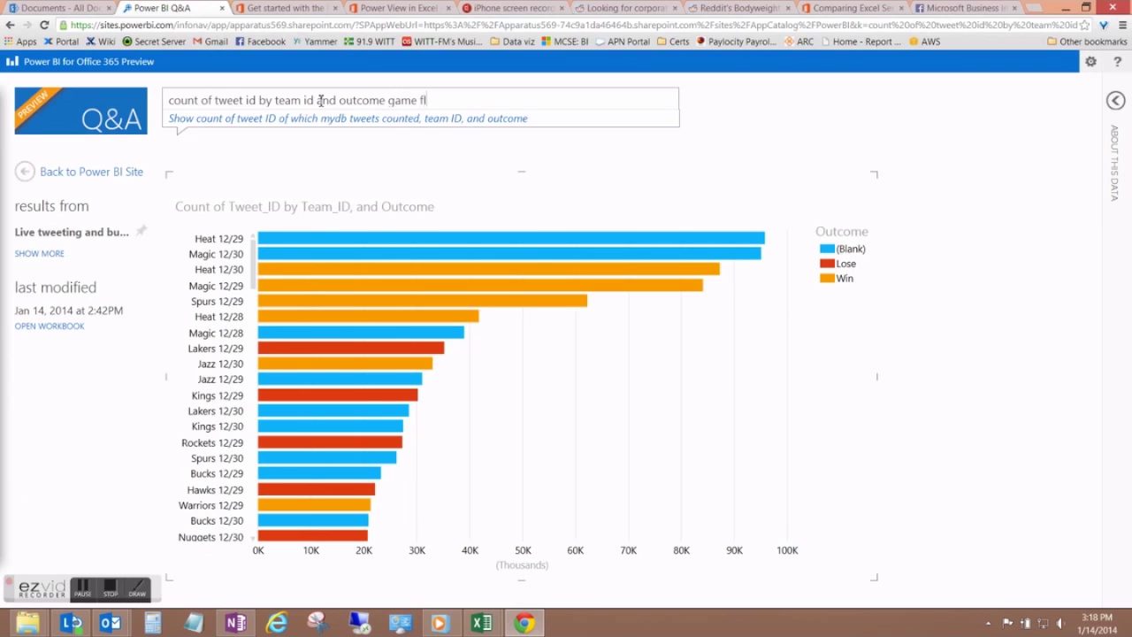
pyautogui.write('ag=y')
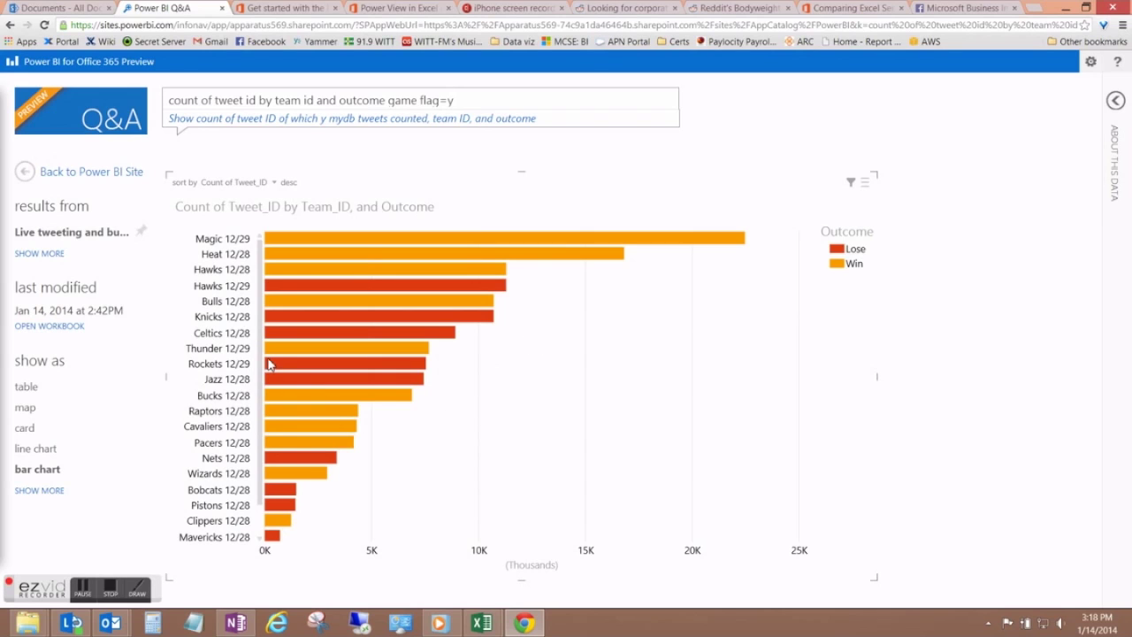
pyautogui.scroll(-1, 262, 358)
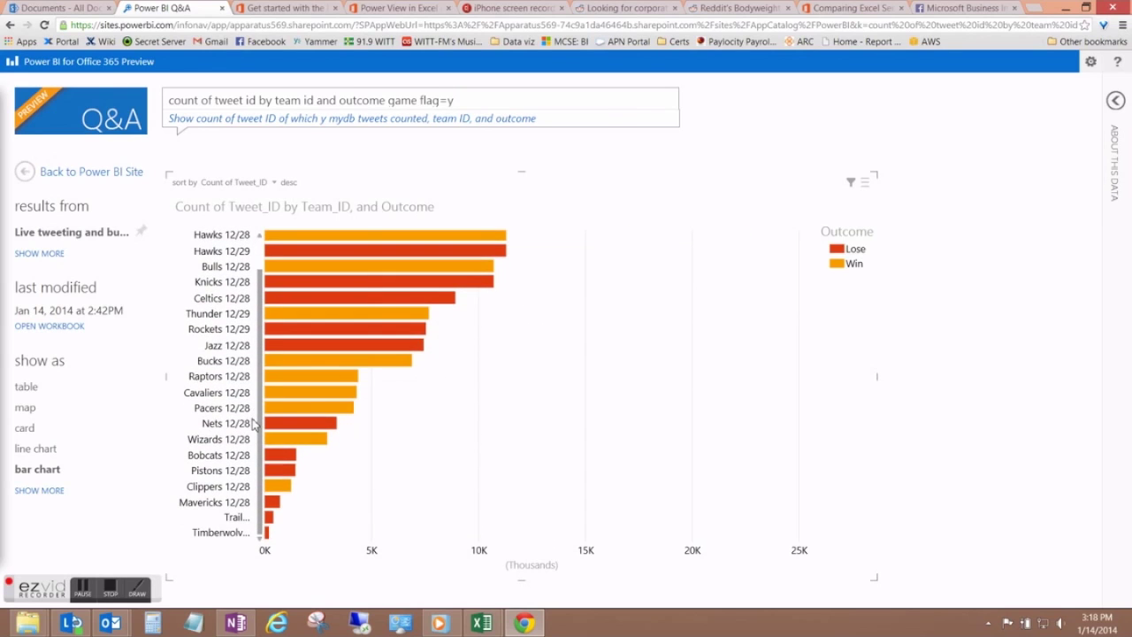
pyautogui.scroll(1, 257, 340)
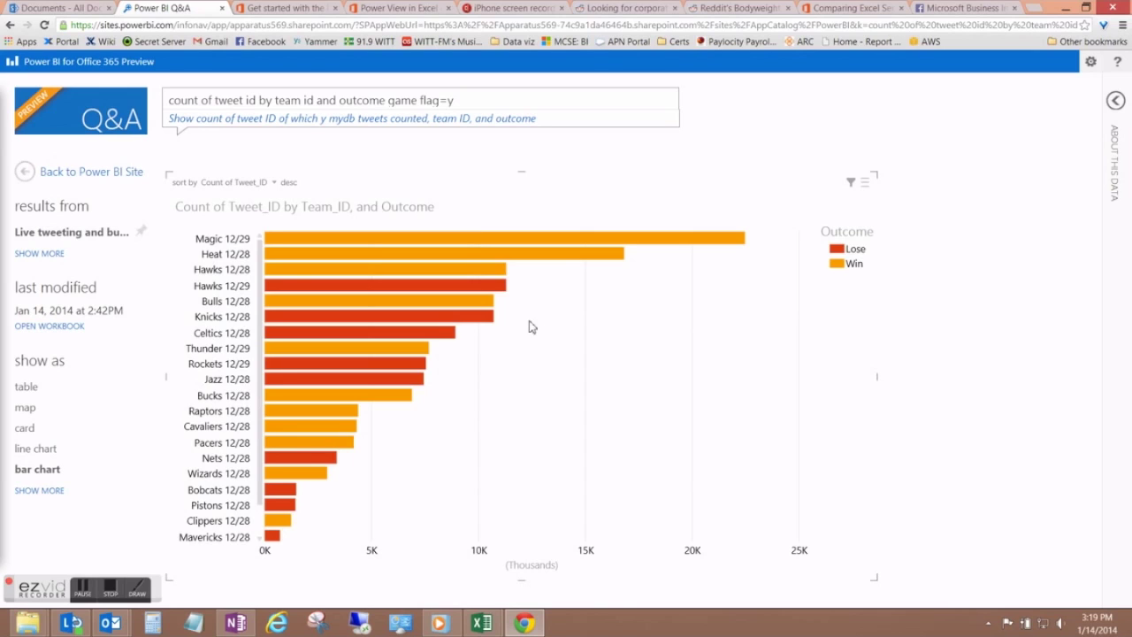
pyautogui.moveTo(436, 307)
pyautogui.moveTo(599, 254)
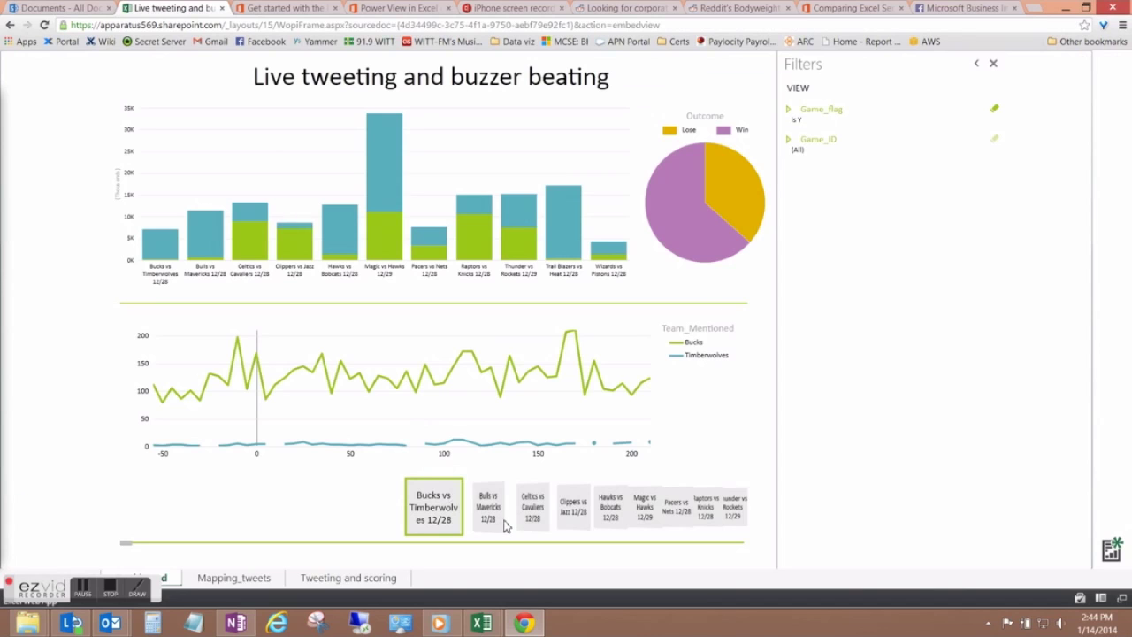
# Step: Select the Bulls vs Mavericks tile to show that game's tweet timeline
pyautogui.click(490, 508)
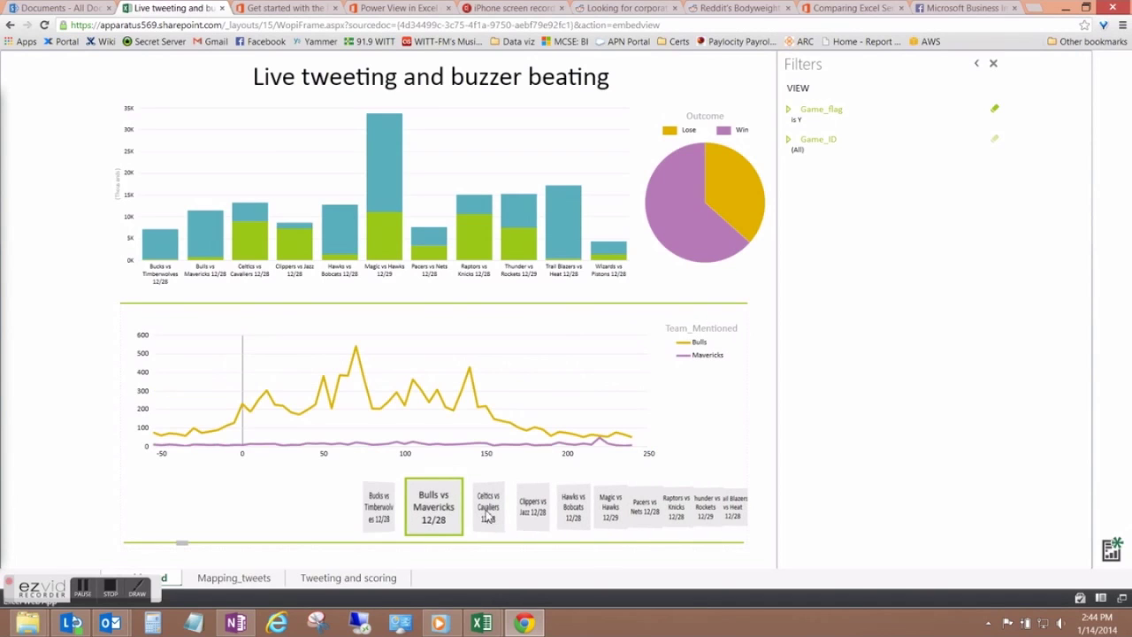